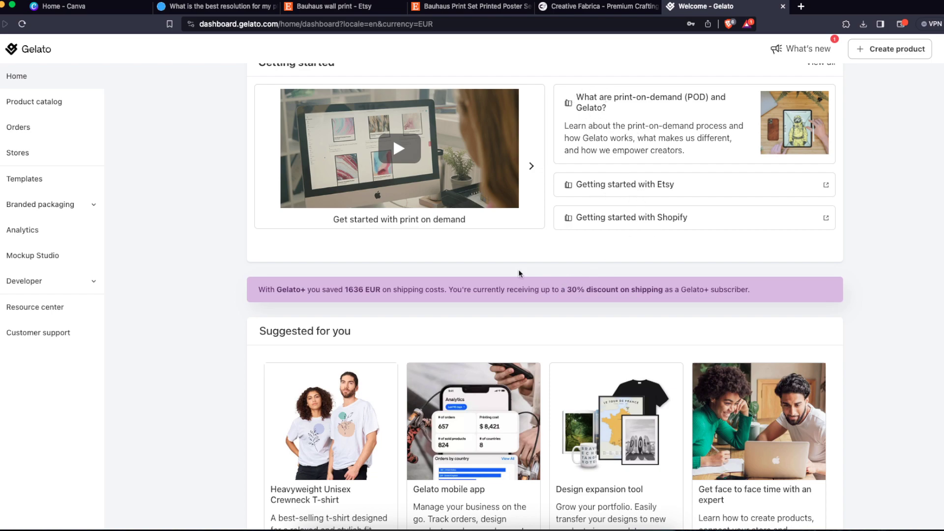
Step: Open Gelato's product catalog and look over the available product categories
scroll(502, 227, "up", 1)
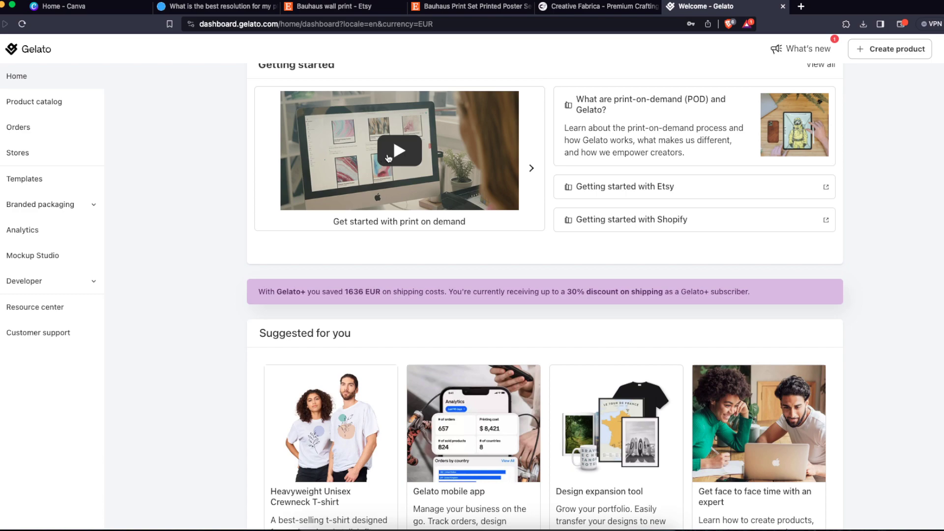
left_click(54, 105)
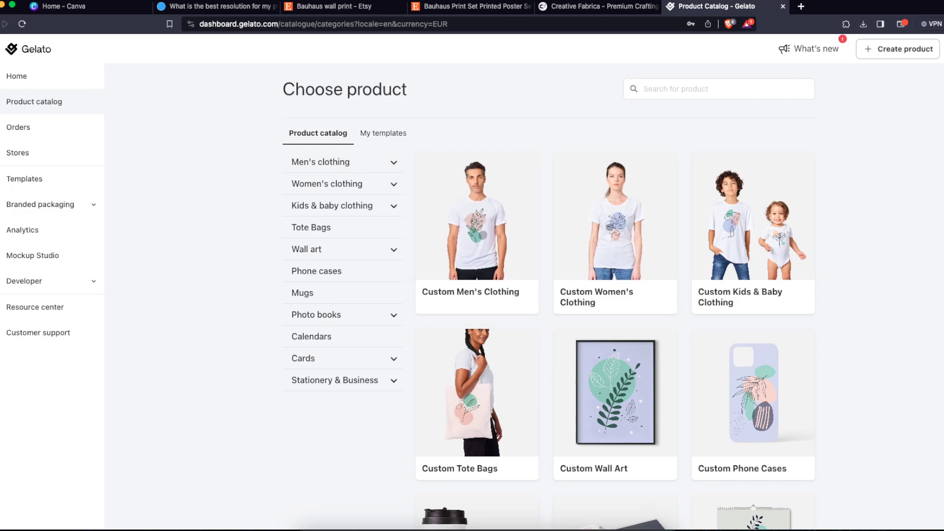
scroll(906, 259, "down", 7)
scroll(553, 295, "up", 7)
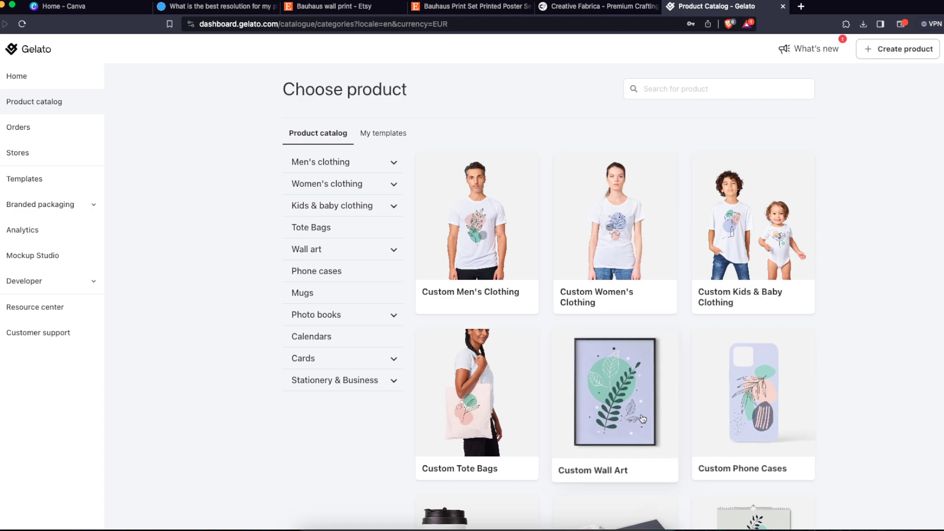
Step: Open the Custom Wall Art category and look through its poster, canvas and print product types
left_click(574, 481)
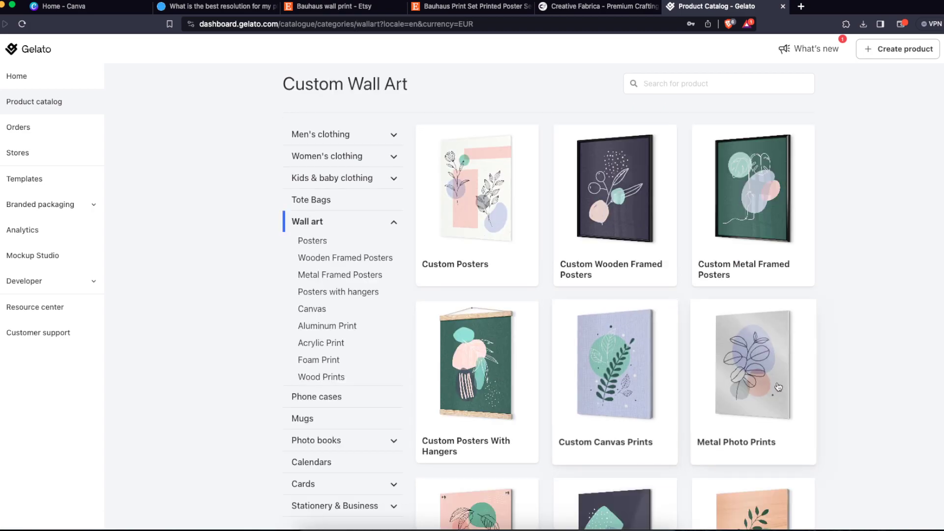
scroll(779, 387, "down", 3)
scroll(779, 387, "up", 4)
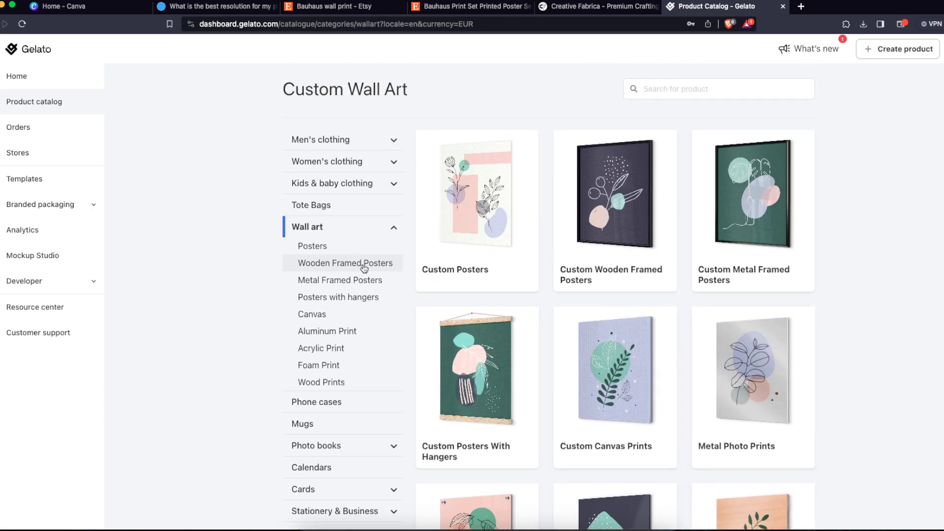
scroll(592, 261, "down", 3)
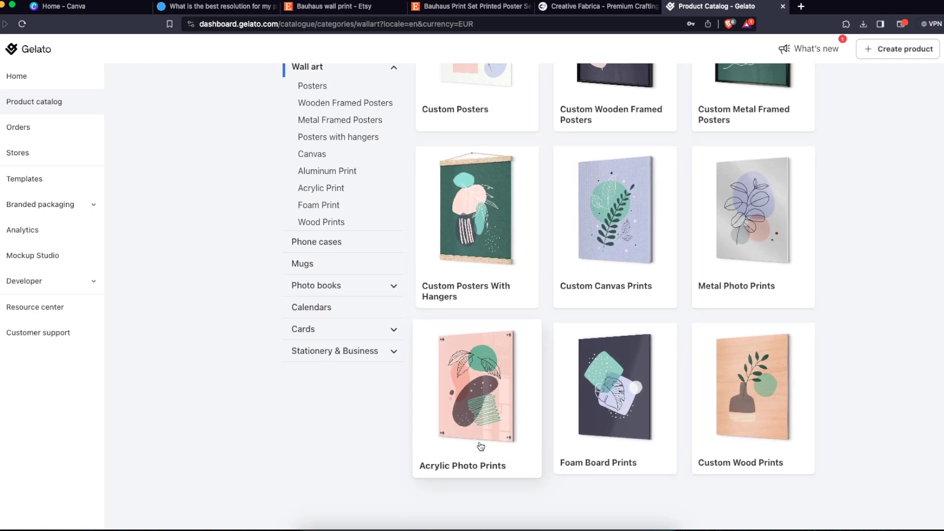
scroll(499, 438, "up", 3)
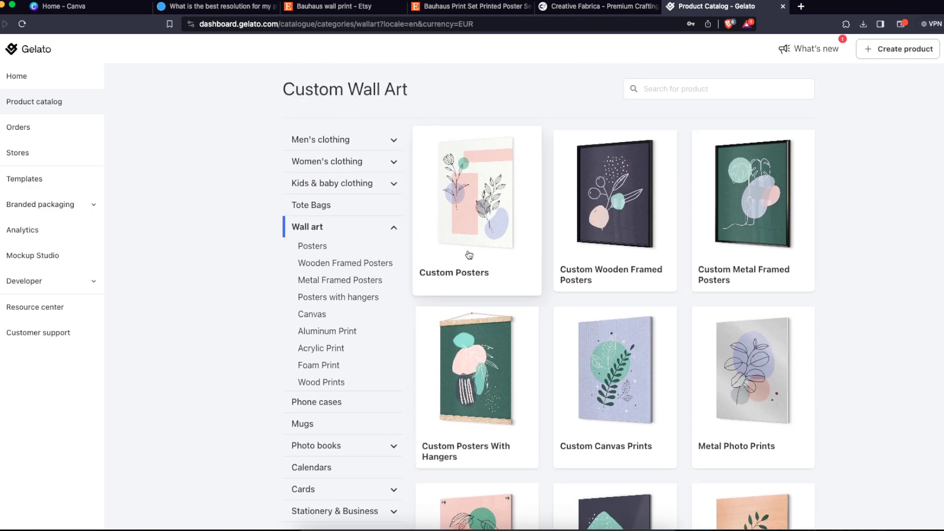
Step: Open the men's clothing category and look through its garment types
left_click(334, 149)
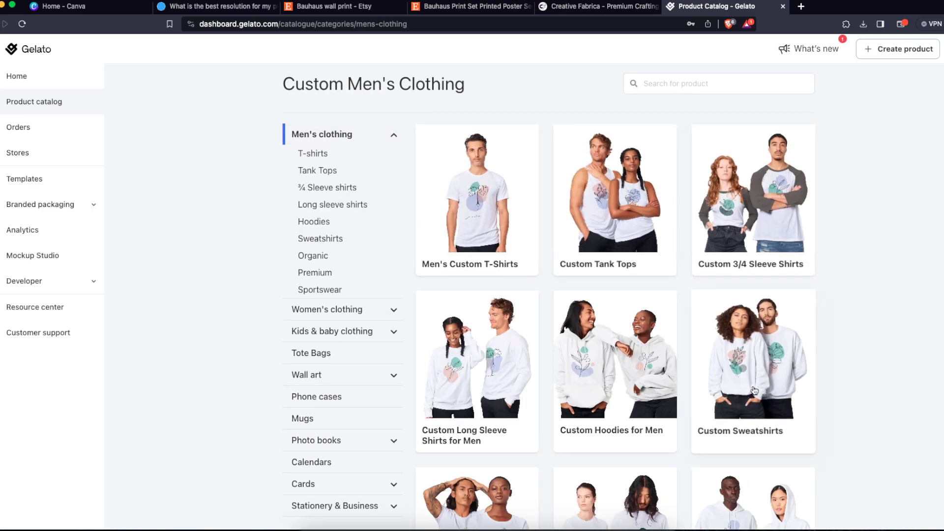
scroll(731, 398, "down", 2)
scroll(730, 398, "up", 2)
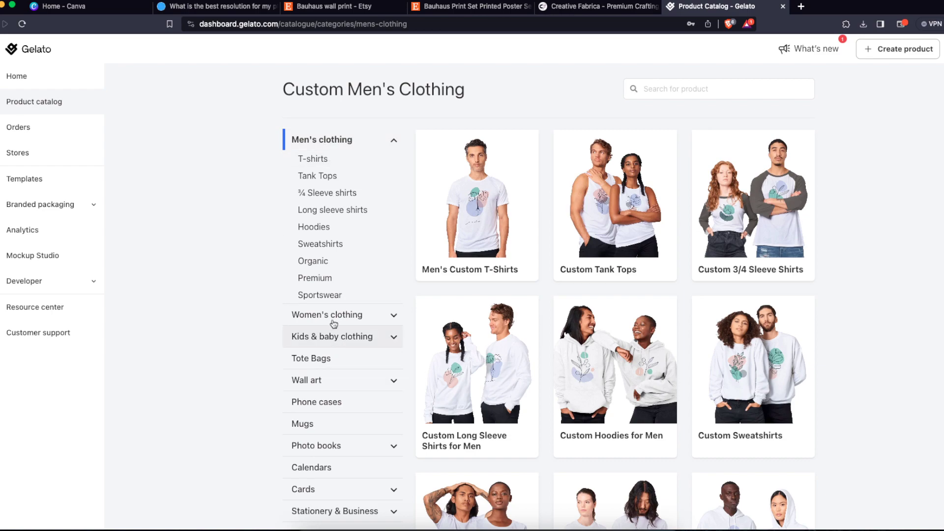
left_click(335, 314)
left_click(302, 134)
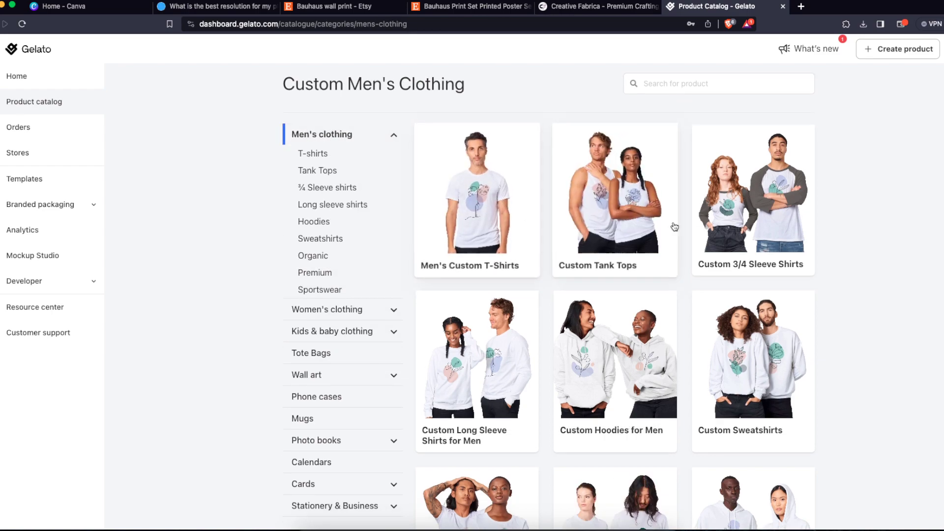
scroll(796, 228, "down", 1)
scroll(797, 227, "down", 4)
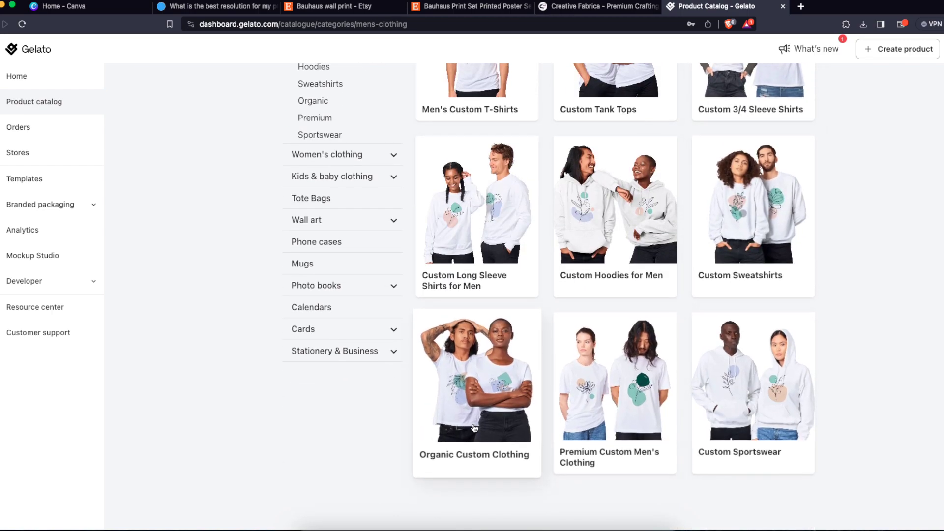
scroll(487, 381, "up", 4)
scroll(487, 381, "up", 1)
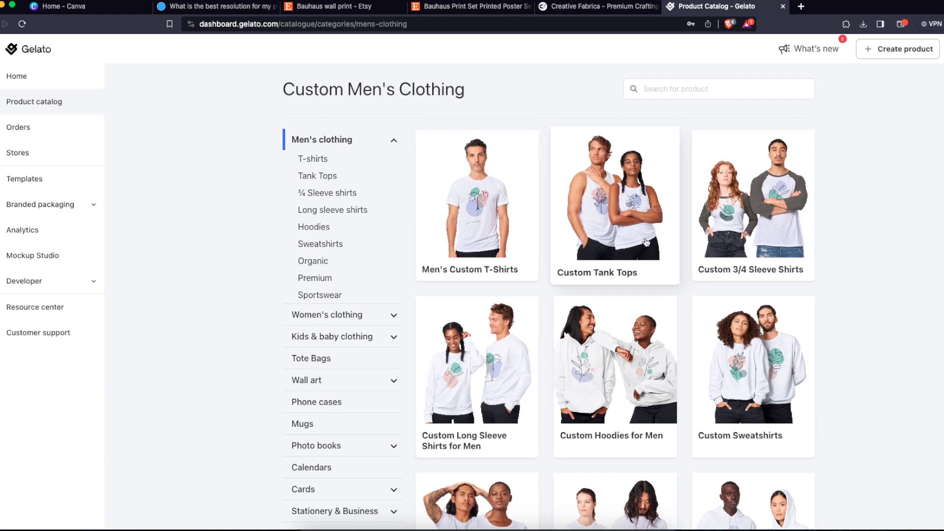
scroll(468, 475, "down", 5)
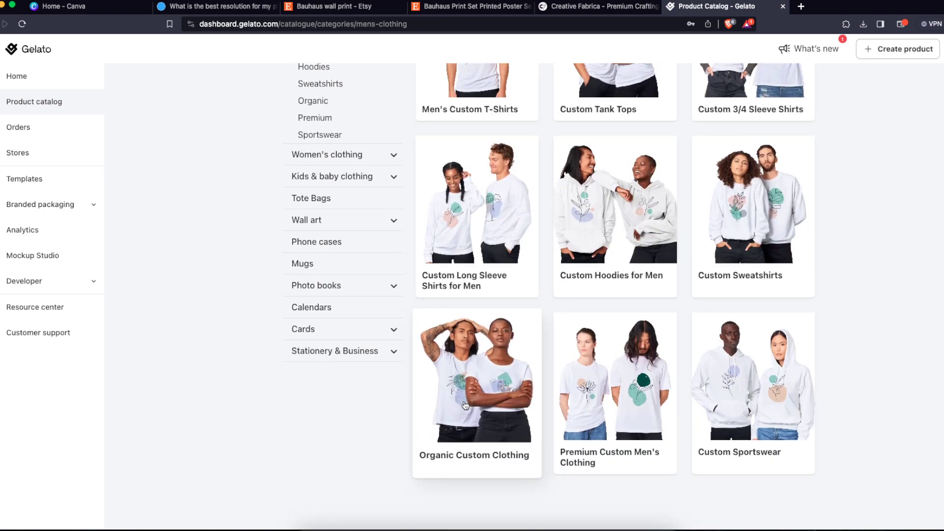
Step: Open the Organic Custom Clothing category and look through its products
left_click(465, 404)
scroll(586, 460, "down", 3)
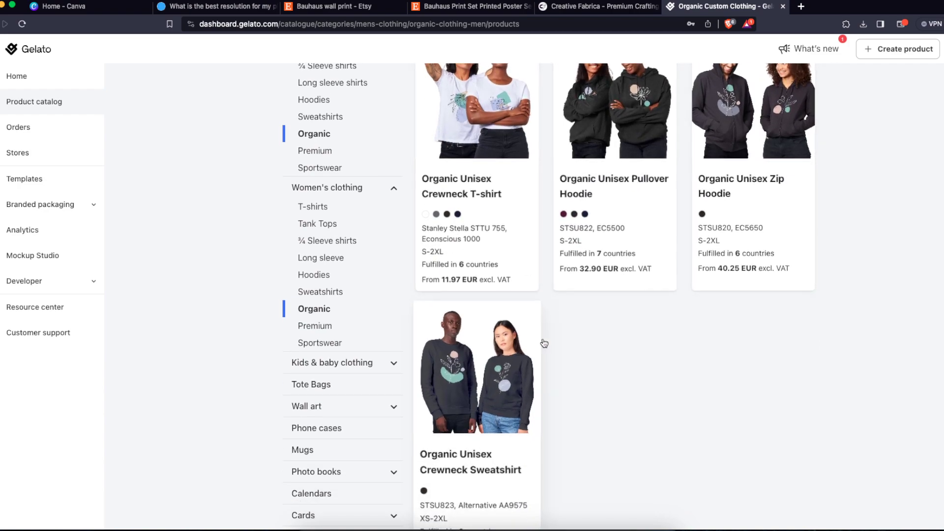
scroll(532, 417, "down", 1)
scroll(568, 465, "up", 5)
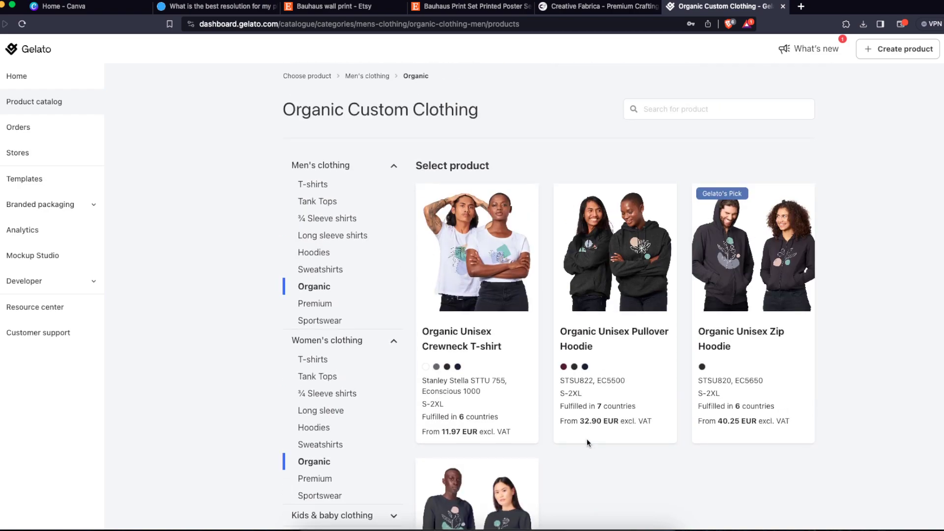
Step: Open the Heavyweight Unisex Crewneck T-shirt from the men's T-shirts and check its product and shipping prices
left_click(313, 185)
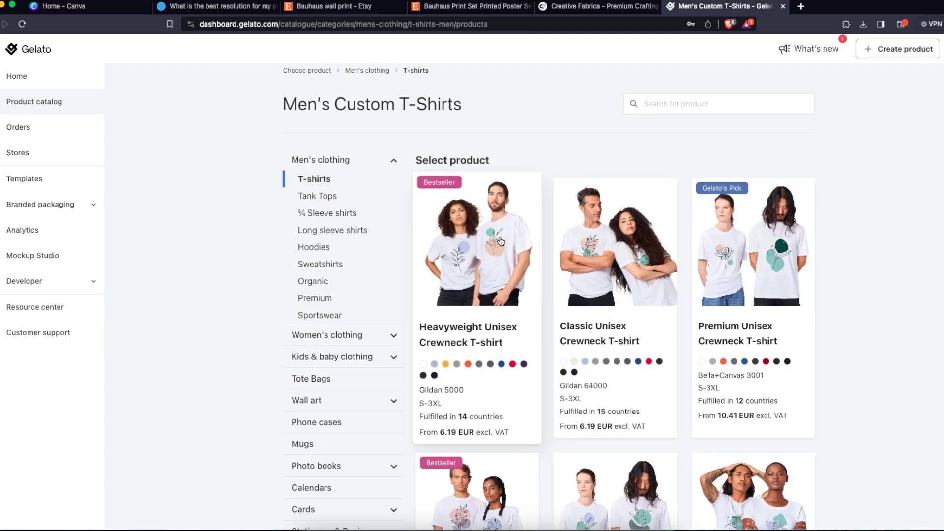
left_click(495, 274)
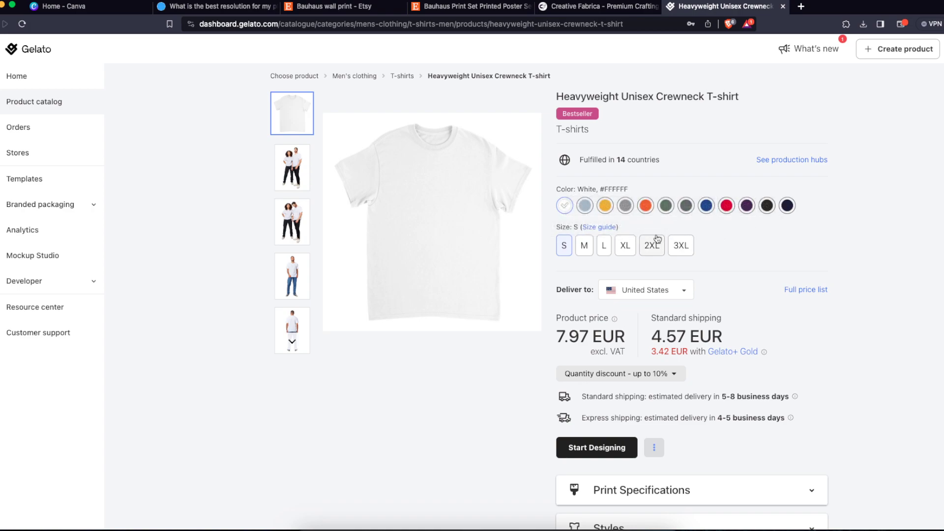
left_click_drag(553, 342, 745, 335)
left_click(636, 338)
left_click(746, 335)
Step: Switch to Canva to view its home page and return to the Gelato T-shirt page
left_click(74, 8)
scroll(411, 217, "up", 5)
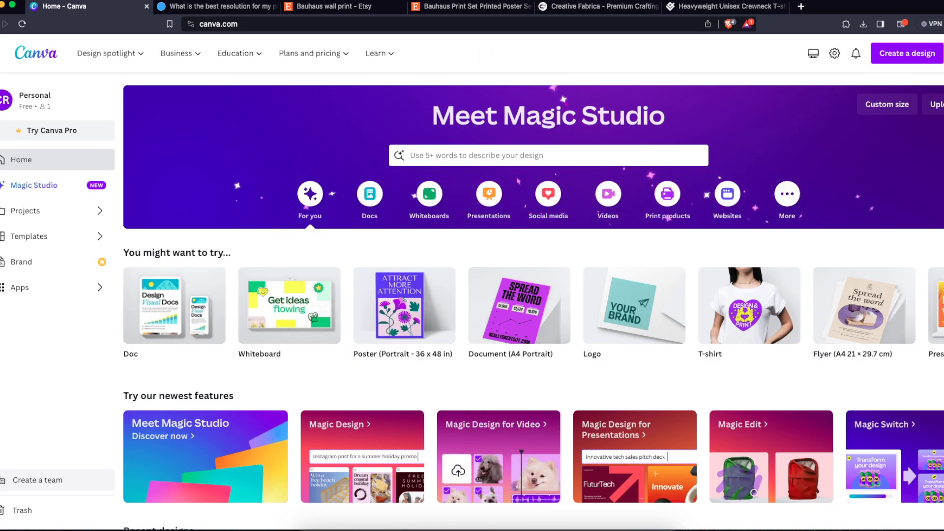
left_click(711, 8)
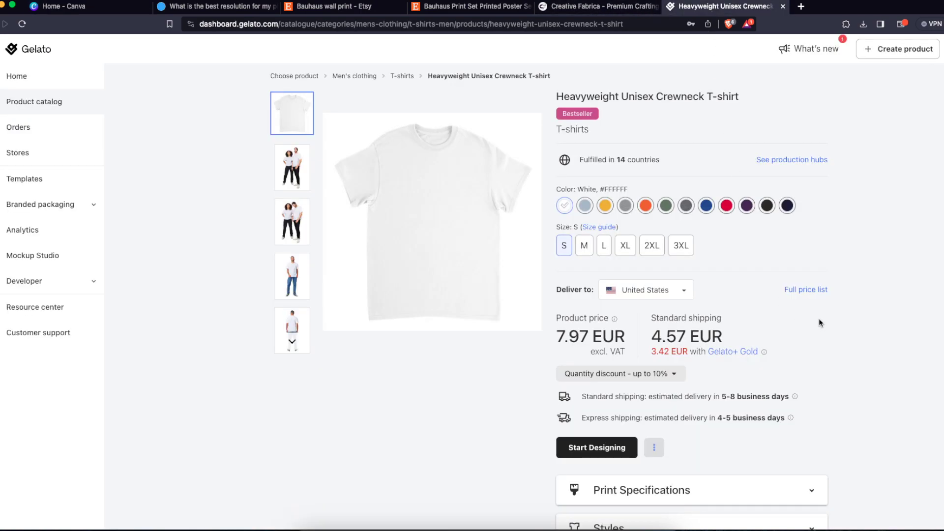
Step: Examine the T-shirt's description, regional pricing, production countries, size guide and file specifications
scroll(819, 323, "down", 5)
scroll(819, 322, "down", 7)
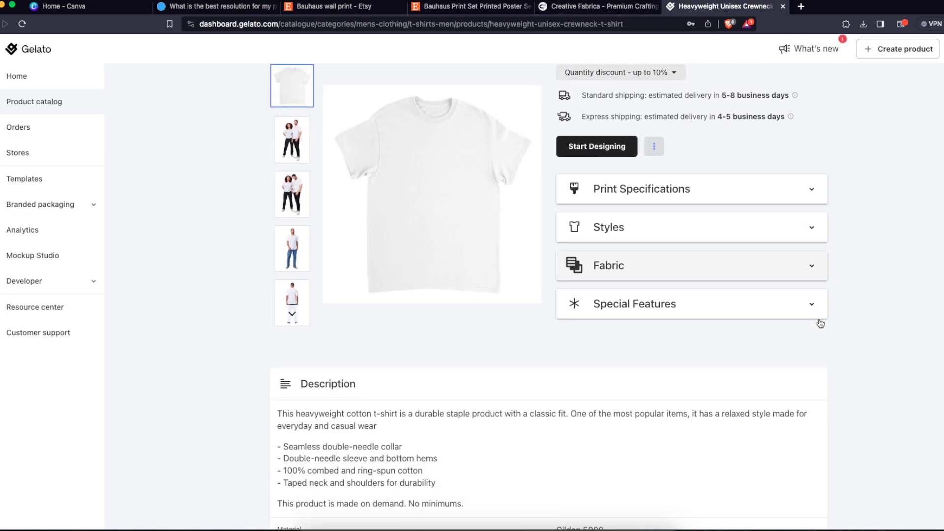
scroll(820, 323, "up", 1)
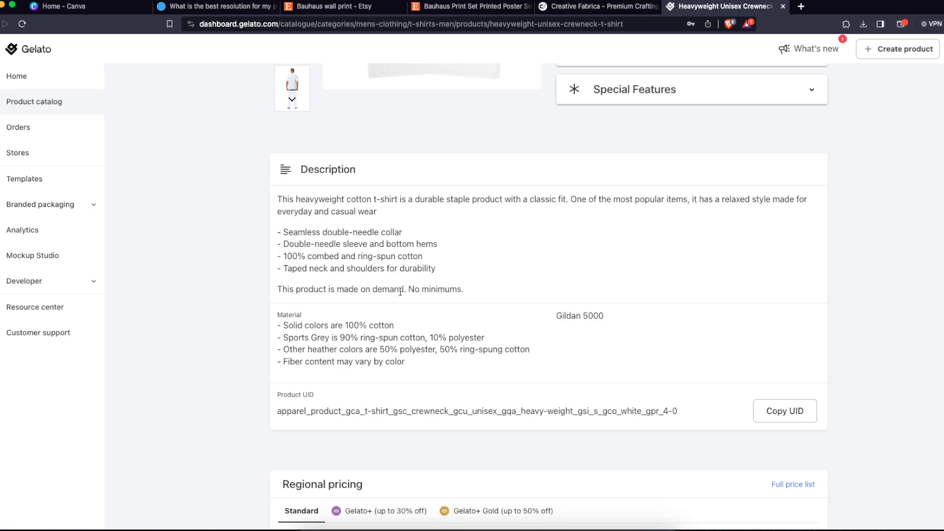
scroll(400, 292, "down", 12)
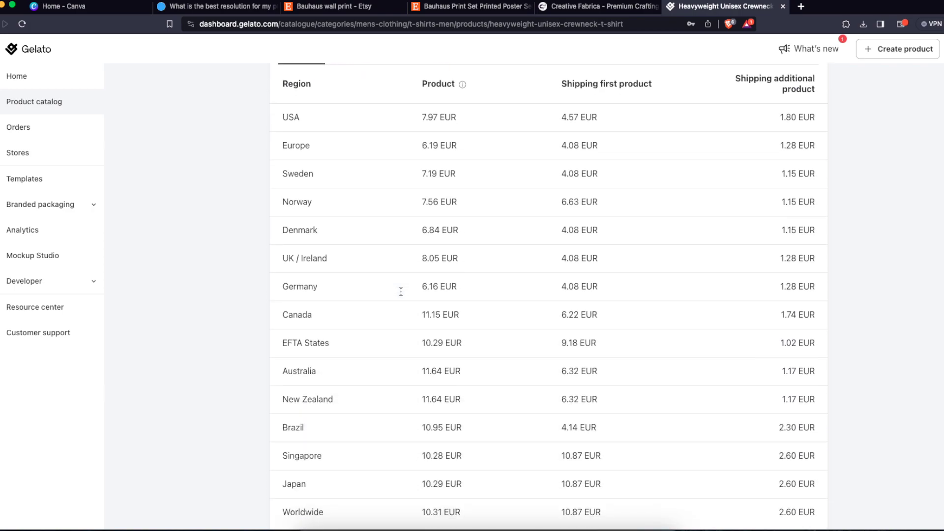
scroll(401, 292, "down", 5)
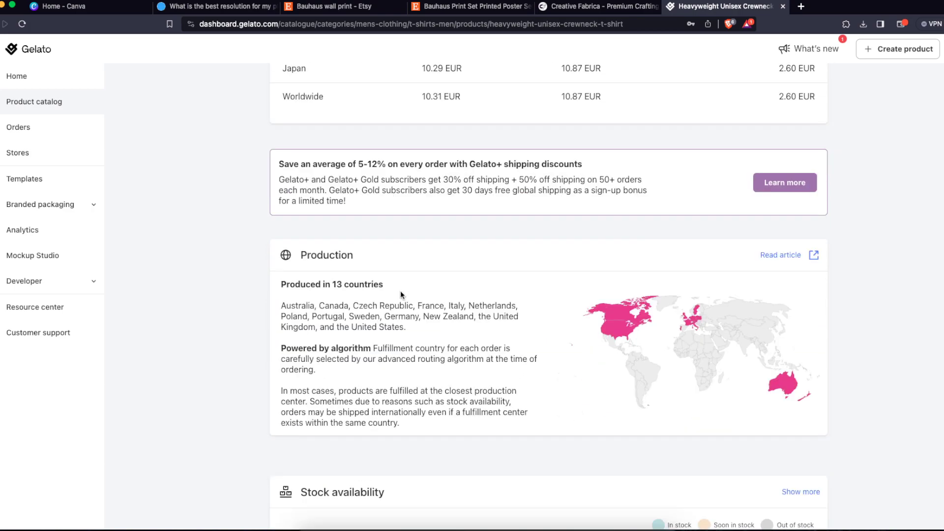
scroll(401, 294, "down", 10)
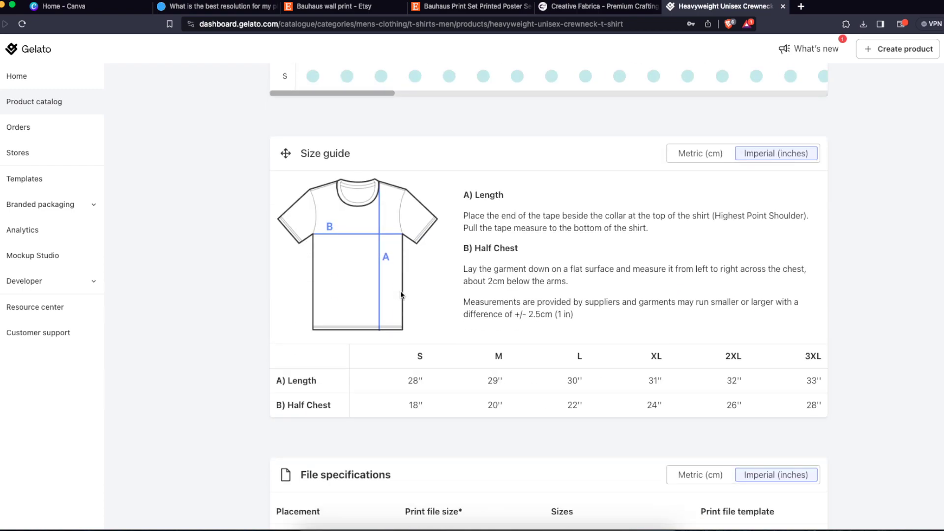
scroll(400, 294, "down", 1)
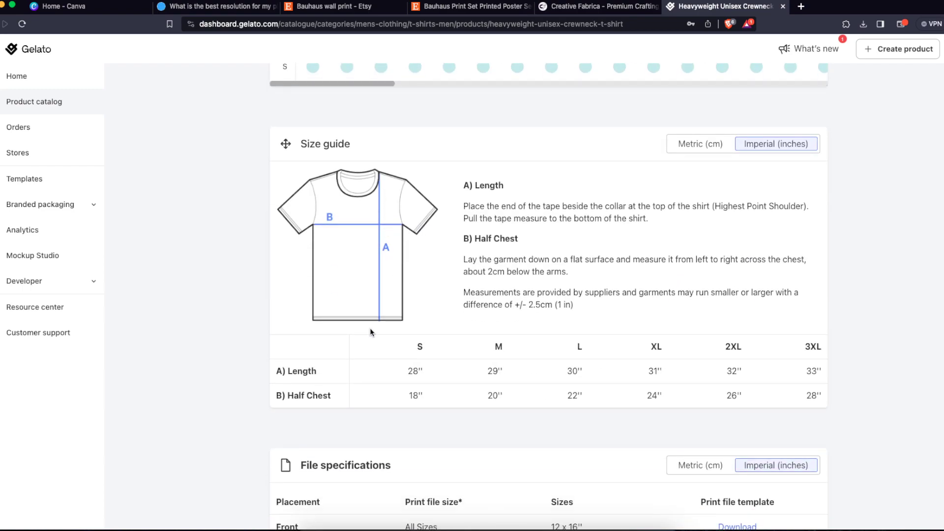
scroll(611, 344, "down", 6)
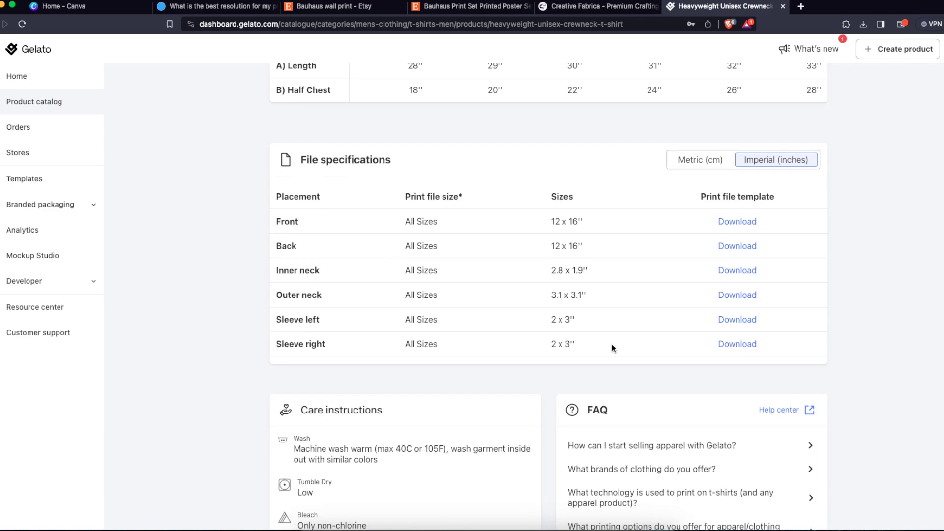
scroll(623, 337, "up", 2)
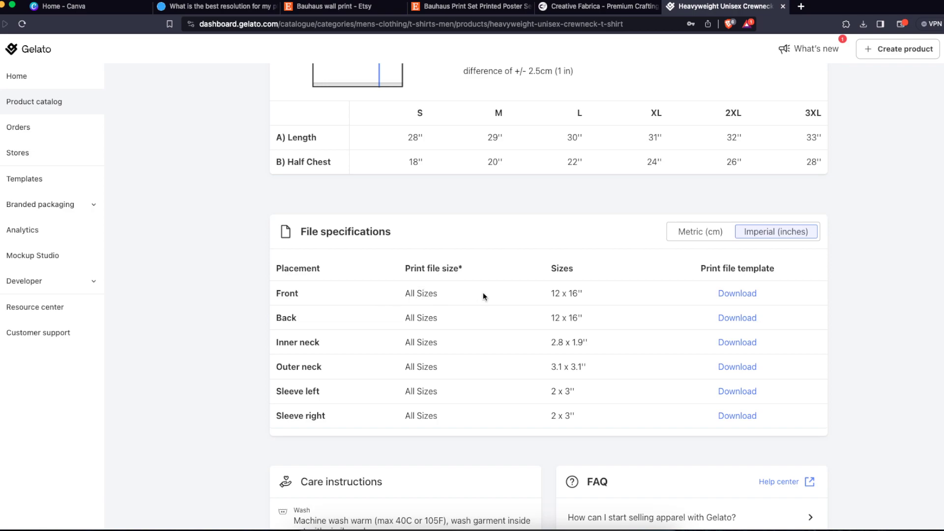
Step: Check the front placement's print size in the file specifications, switching to metric and back to imperial units
left_click_drag(544, 294, 576, 293)
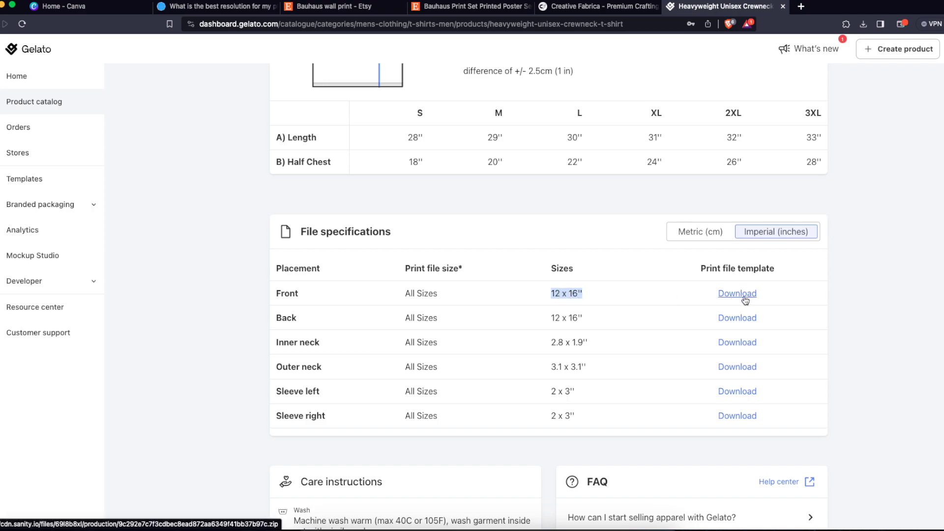
left_click(710, 234)
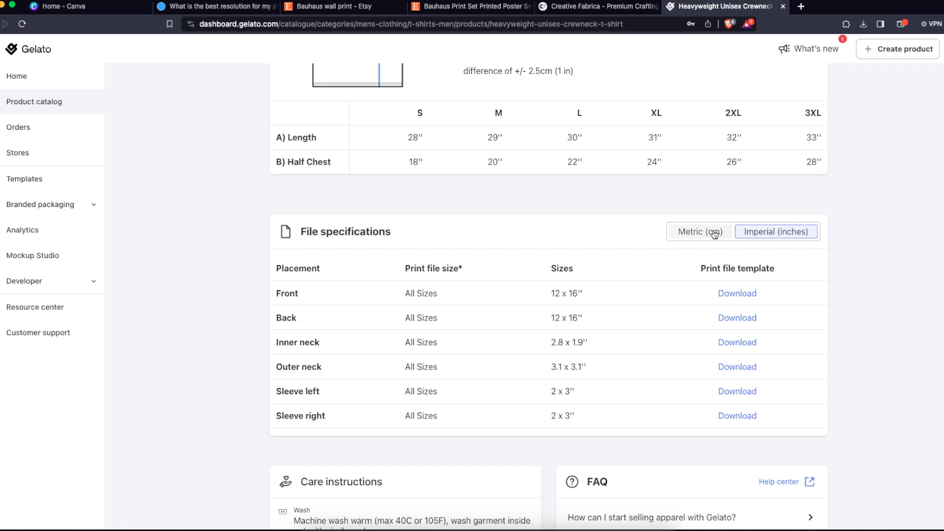
left_click(770, 234)
left_click_drag(585, 294, 552, 293)
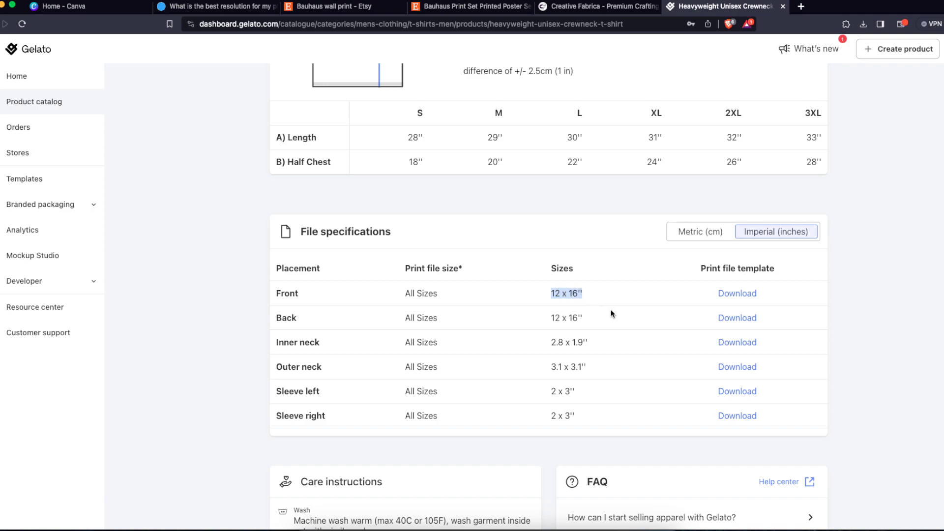
Step: Switch to Canva and create a new custom-size design 12 in wide and 16 in high
left_click(69, 7)
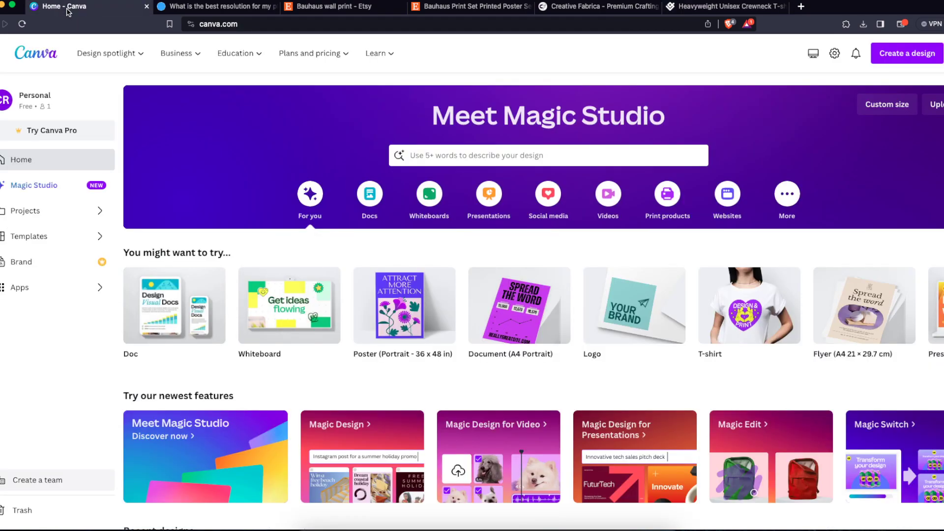
left_click(907, 52)
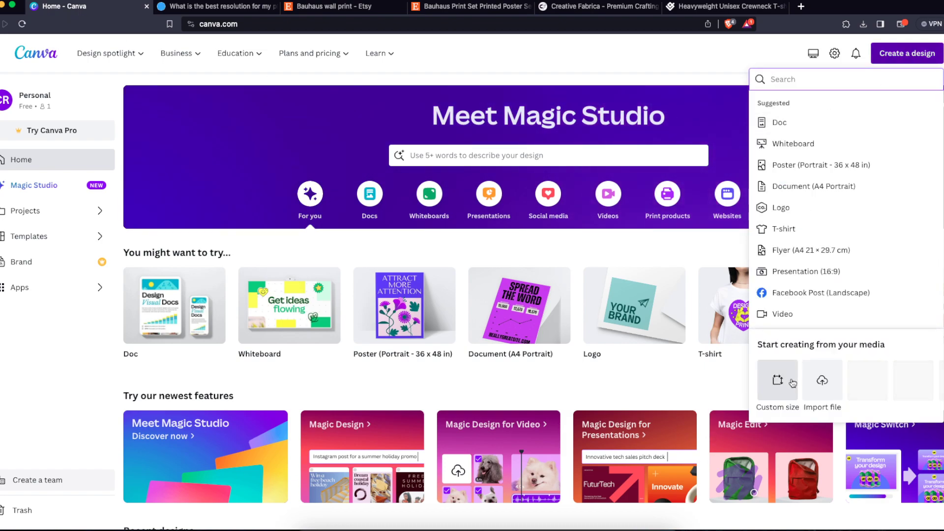
left_click(778, 438)
left_click(885, 125)
left_click(868, 176)
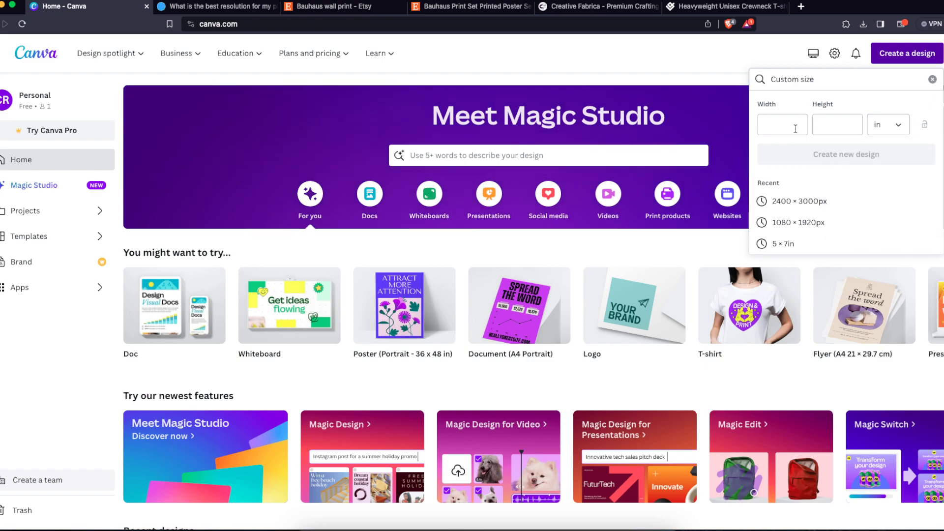
left_click(787, 125)
type("1")
left_click(853, 125)
type("16")
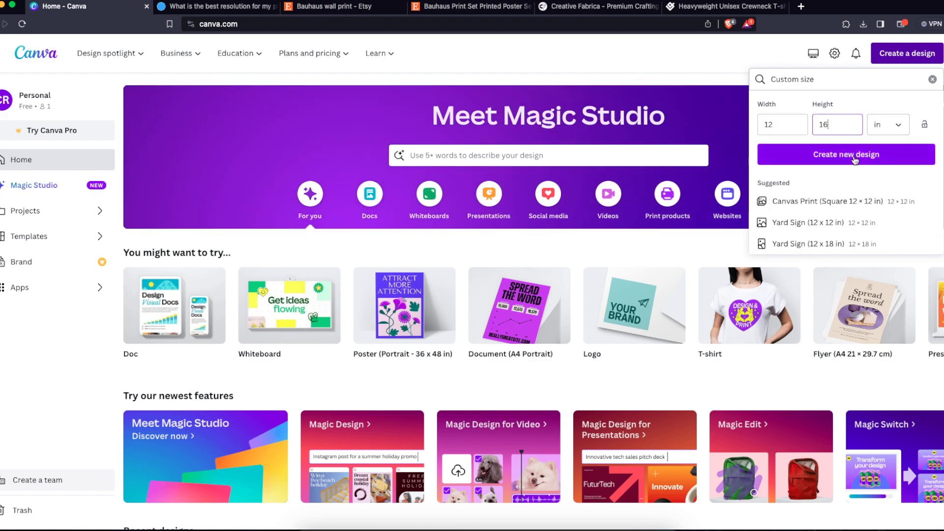
left_click(777, 157)
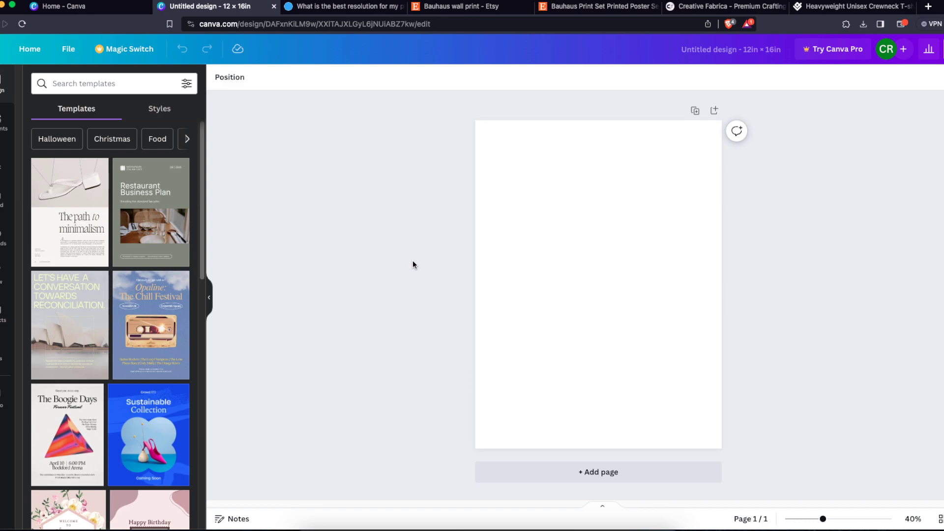
Step: Set the blank page's background colour to black
left_click(526, 218)
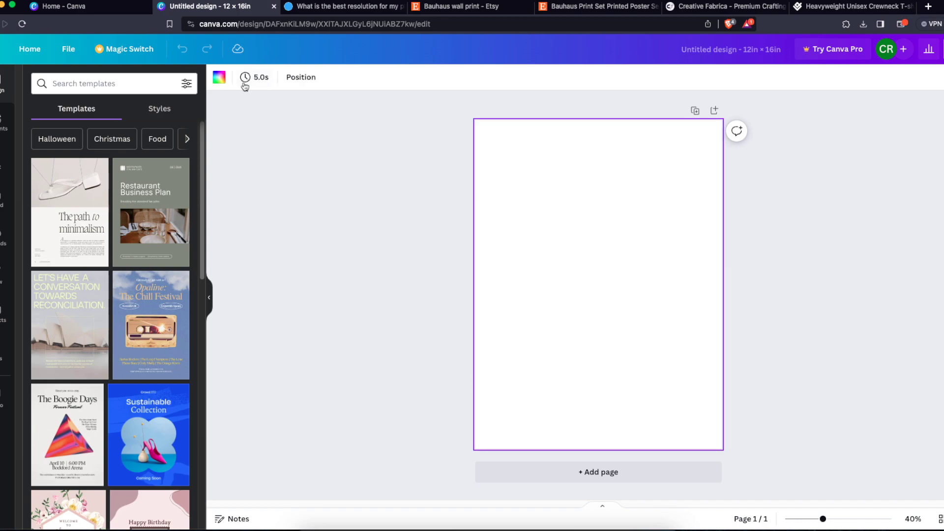
left_click(219, 77)
left_click(37, 266)
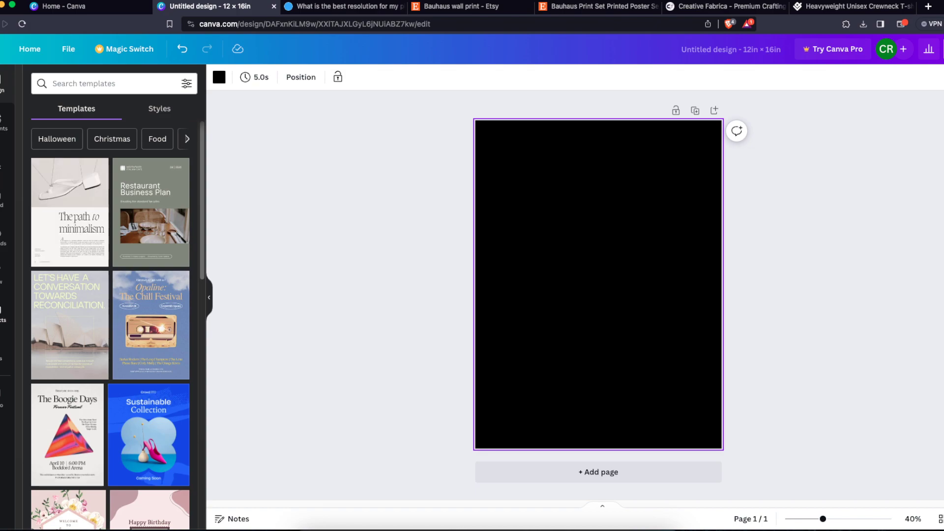
Step: Add the uploaded skull image, shrink it and centre it in the upper half of the page
left_click(4, 236)
scroll(151, 367, "down", 10)
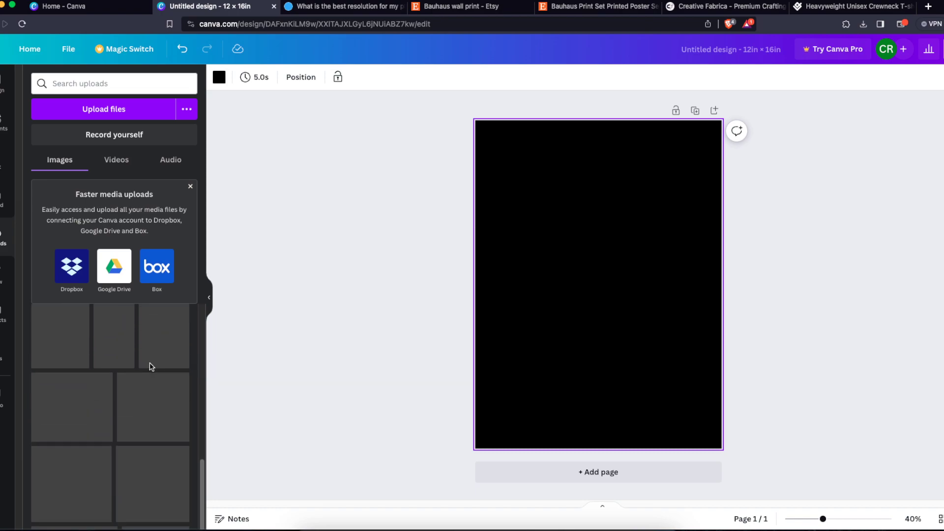
scroll(152, 369, "down", 10)
scroll(154, 372, "up", 10)
scroll(156, 373, "down", 3)
left_click(158, 338)
left_click_drag(685, 199, 566, 315)
left_click_drag(535, 339, 597, 240)
left_click(491, 348)
Step: Add the uploaded orange pumpkin image, shrink it and place it below and to the right of the skull
scroll(149, 419, "up", 2)
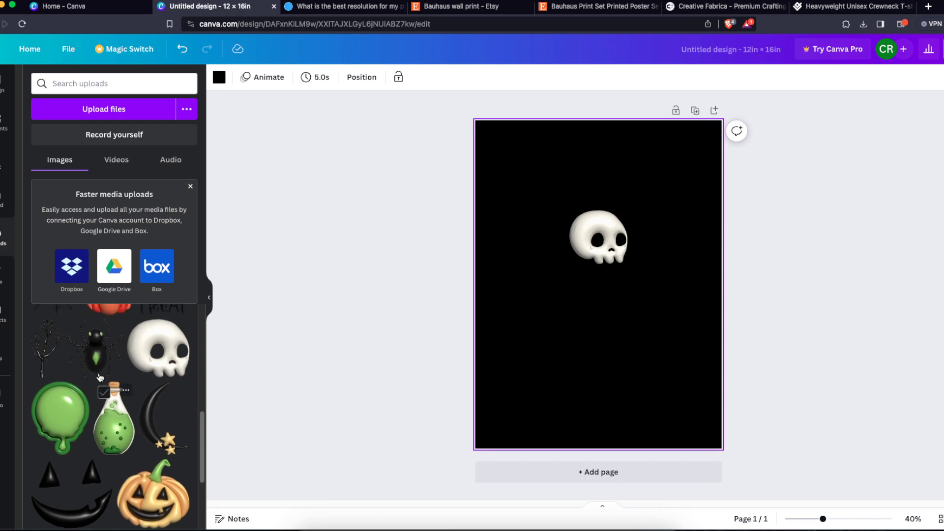
left_click(109, 362)
left_click_drag(688, 187, 580, 306)
left_click_drag(544, 342, 638, 315)
left_click_drag(668, 357, 656, 343)
left_click_drag(640, 323, 654, 302)
left_click(418, 344)
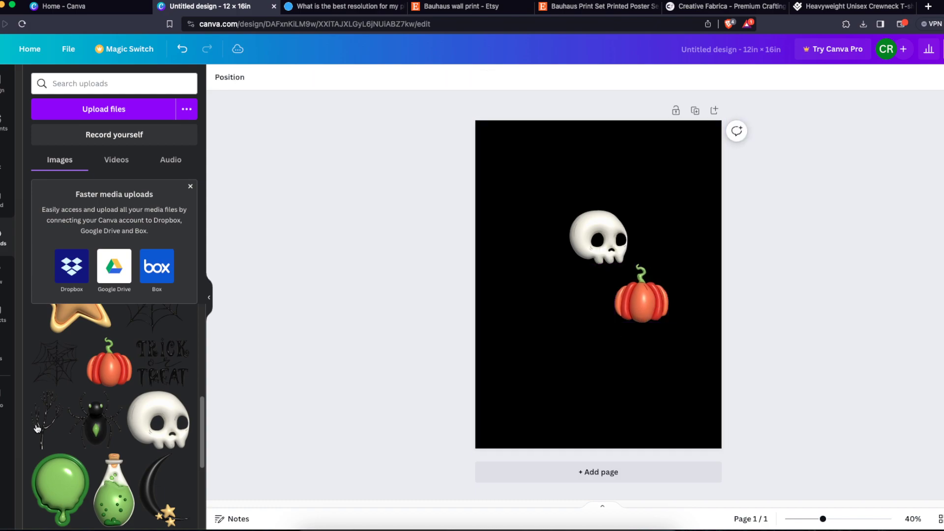
Step: Add the uploaded golden star image and shrink it to sit below and to the left of the skull
scroll(111, 373, "up", 1)
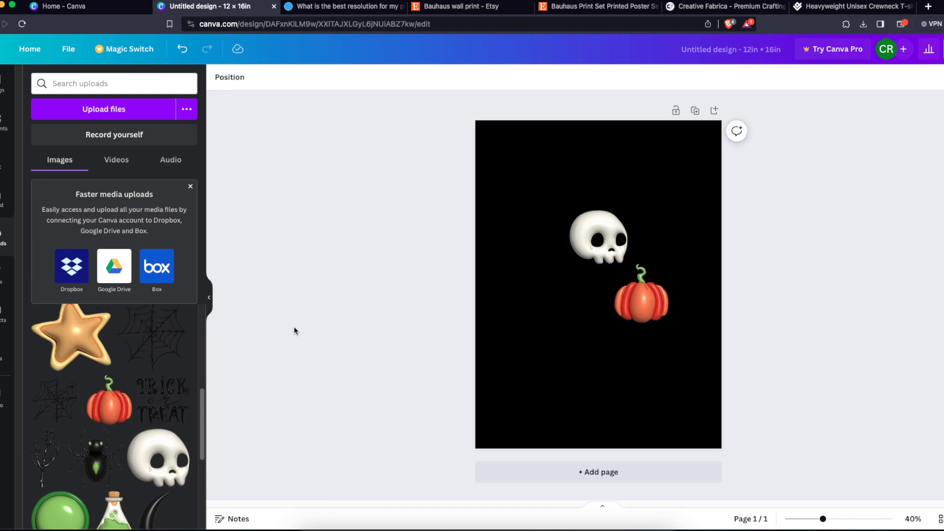
left_click(87, 342)
left_click_drag(685, 200, 563, 299)
left_click(692, 323)
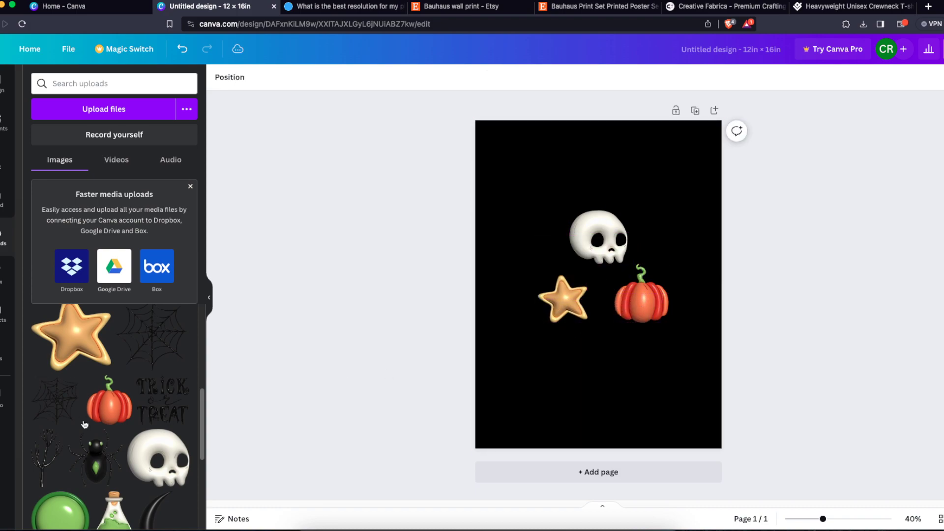
Step: Add the uploaded ghost image, resize it smaller and centre it below the star and pumpkin
scroll(42, 383, "down", 8)
left_click(154, 335)
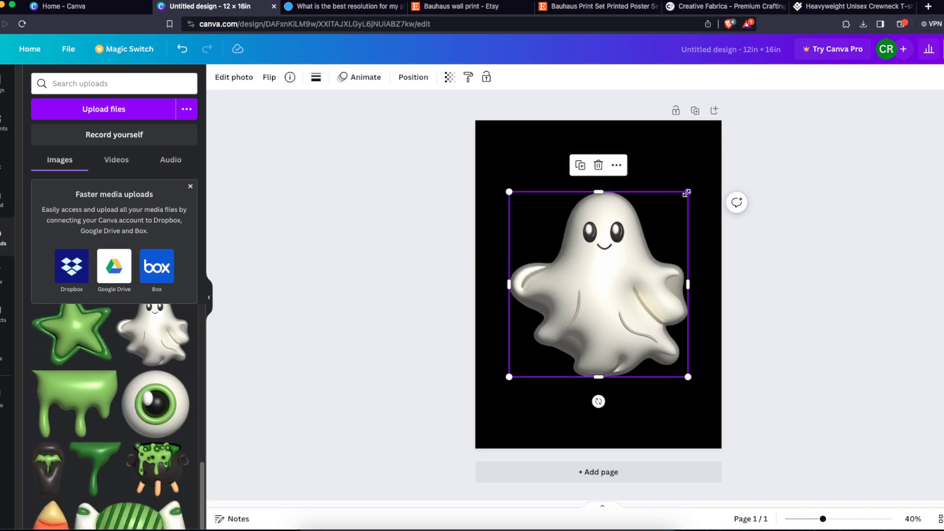
left_click_drag(686, 194, 569, 312)
left_click_drag(538, 344, 584, 373)
left_click_drag(615, 407, 658, 423)
left_click_drag(605, 388, 604, 368)
left_click(775, 388)
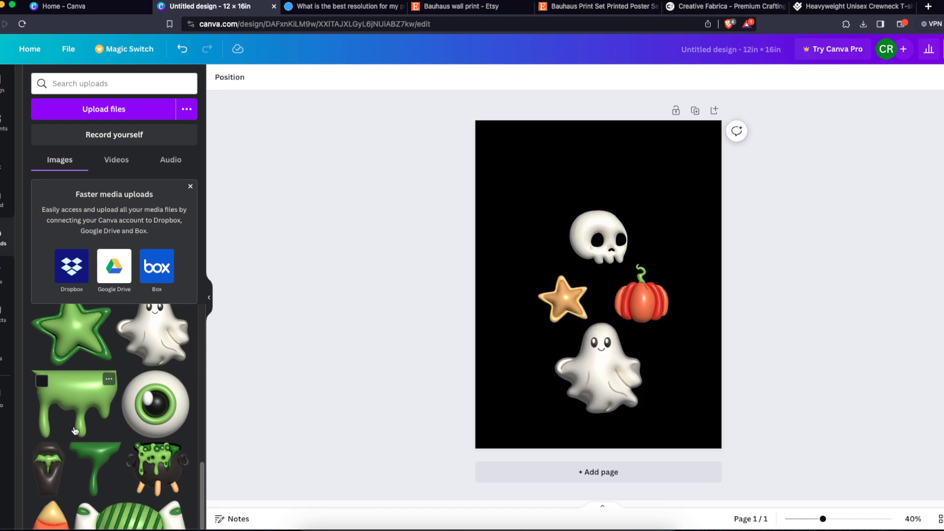
Step: Cover the page's top edge with the green slime drip and a horizontally flipped copy beside it
scroll(74, 431, "down", 1)
left_click(74, 408)
left_click_drag(589, 272, 547, 177)
left_click_drag(642, 256, 614, 232)
left_click_drag(549, 185, 665, 178)
left_click(270, 79)
left_click(307, 105)
left_click(464, 337)
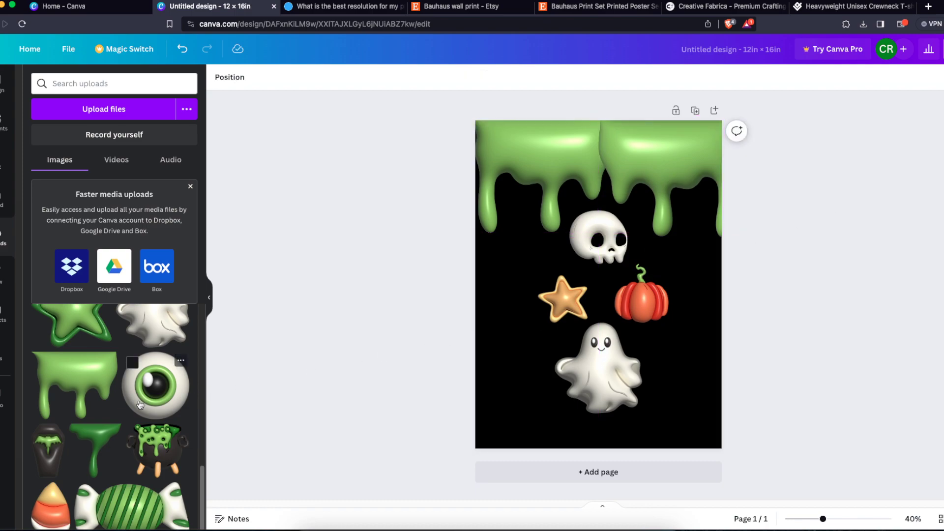
Step: Add a small eyeball image left of the star, shifting the pumpkin and star rightwards to form one row
scroll(146, 374, "down", 1)
left_click(146, 374)
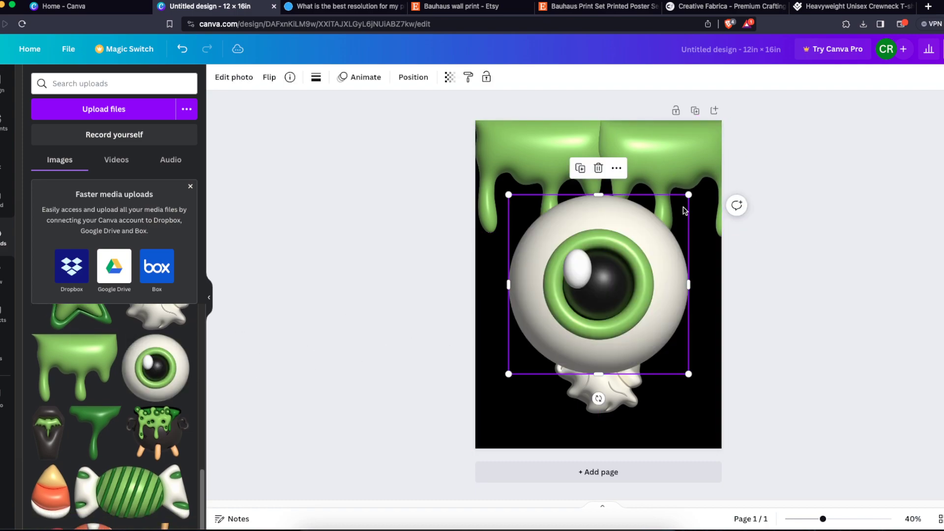
left_click_drag(687, 196, 578, 307)
left_click_drag(562, 345, 541, 343)
left_click_drag(638, 309, 677, 296)
left_click_drag(565, 299, 613, 293)
left_click_drag(544, 318, 554, 279)
Step: Nudge the ghost, star and pumpkin to even out the spacing of the composition
left_click_drag(597, 354, 590, 354)
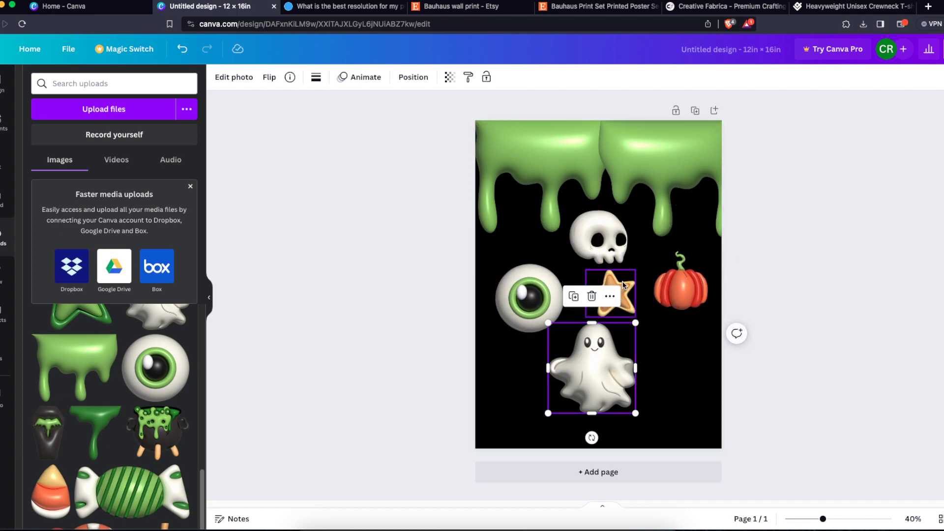
left_click_drag(623, 285, 616, 286)
left_click_drag(688, 285, 683, 288)
left_click(809, 301)
left_click_drag(608, 375, 613, 374)
left_click(685, 352)
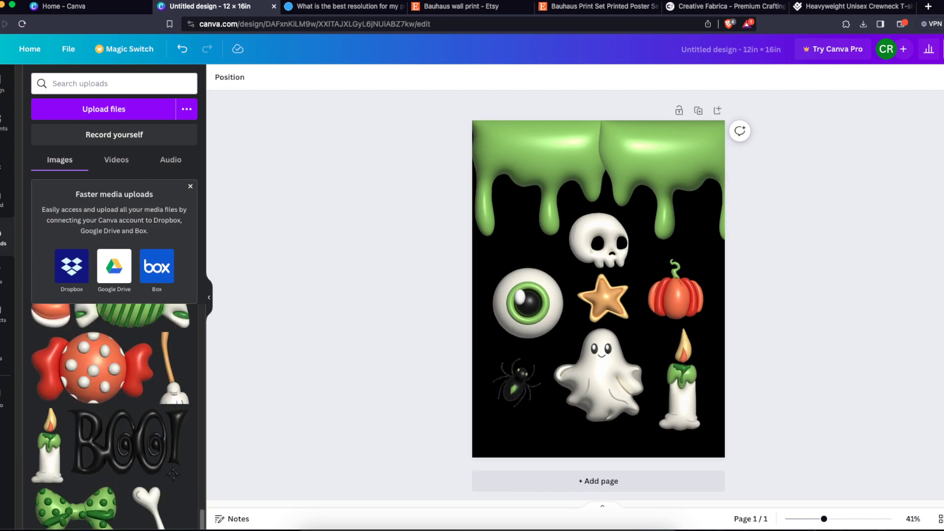
Step: Download the design as a PDF Print file with the RGB colour profile
left_click(943, 49)
left_click(881, 317)
left_click(817, 129)
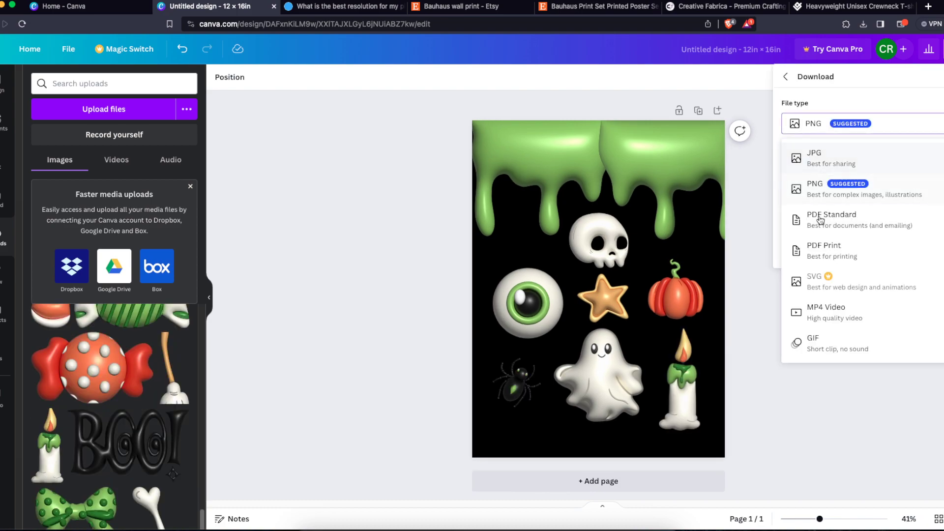
left_click(825, 250)
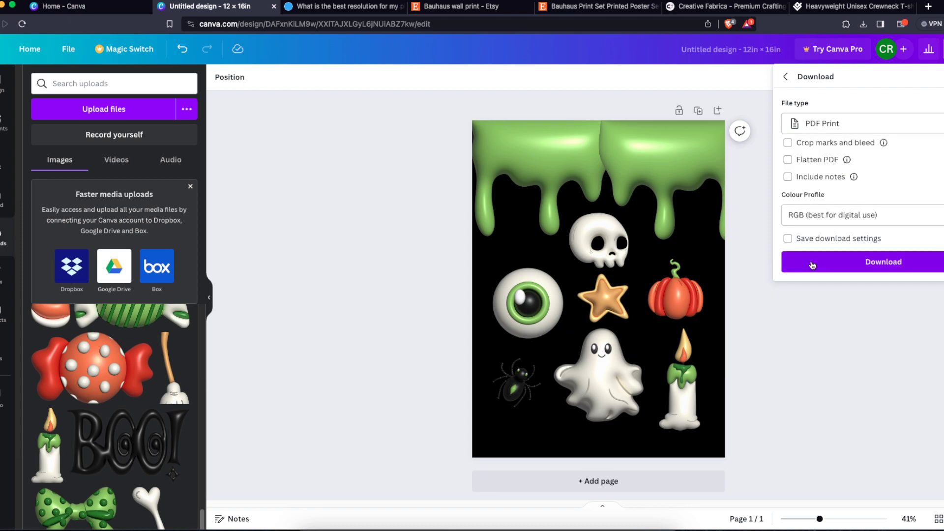
left_click(817, 267)
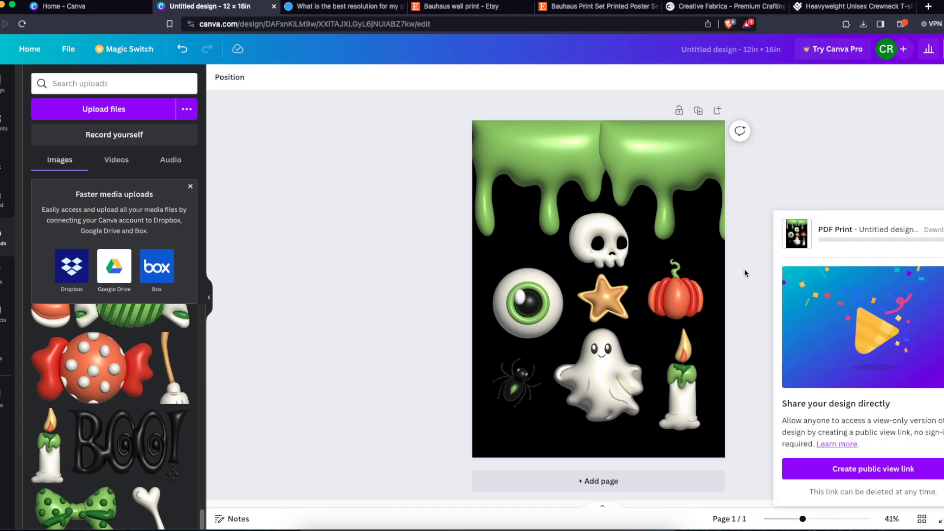
Step: Switch to the Gelato T-shirt page and start designing the Heavyweight Unisex Crewneck T-shirt
left_click(832, 6)
scroll(666, 185, "up", 5)
scroll(669, 185, "up", 15)
scroll(672, 186, "up", 15)
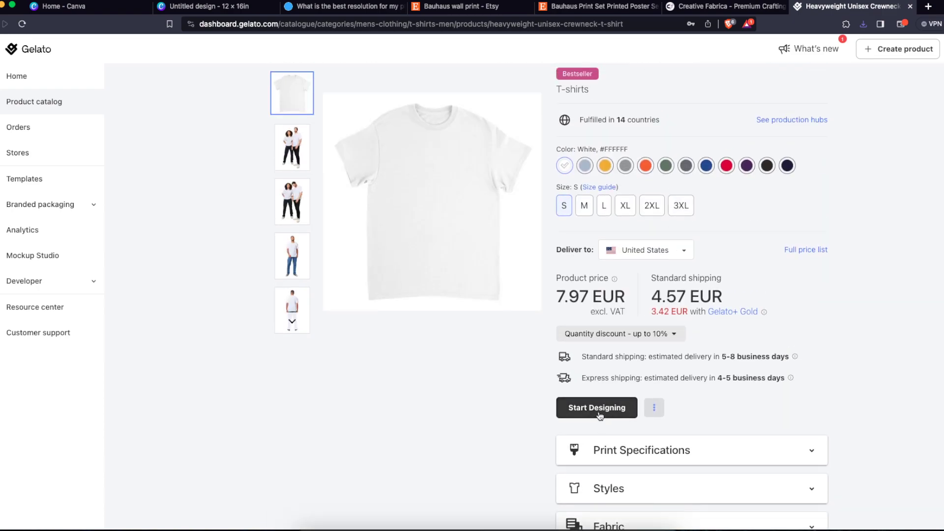
scroll(599, 415, "down", 1)
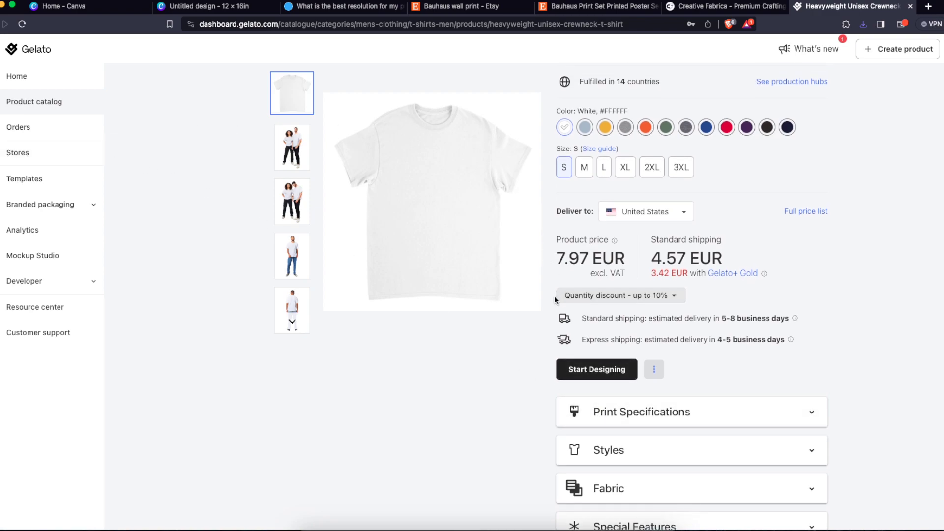
left_click(569, 369)
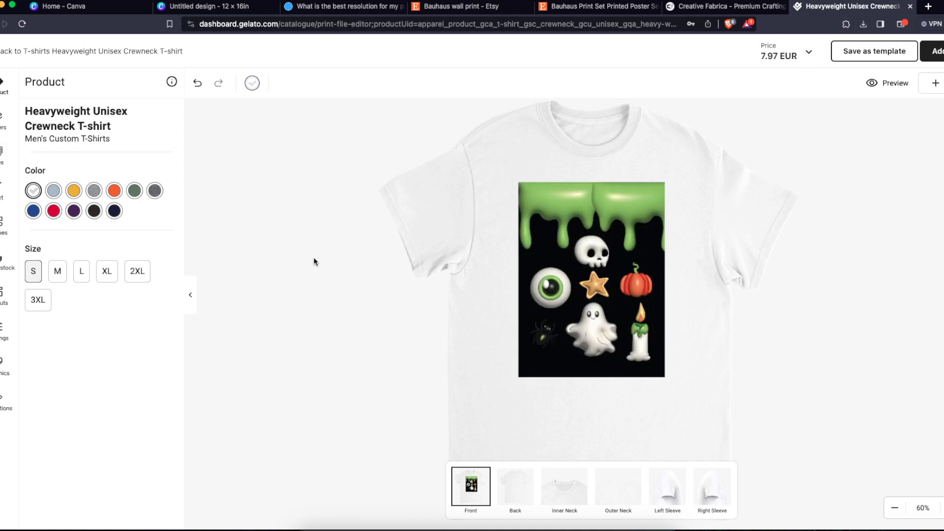
Step: Examine the Halloween design's placement on the front of the white T-shirt at different zoom levels
left_click(585, 289)
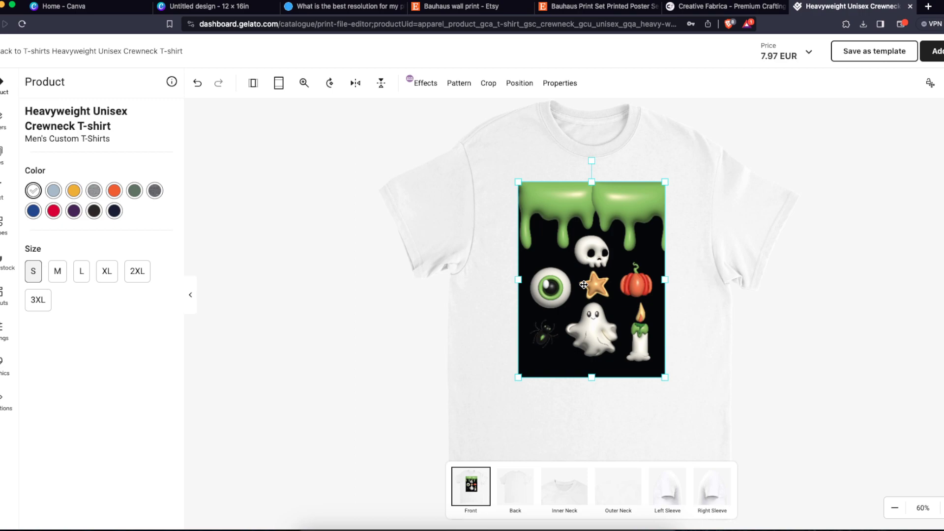
left_click(771, 371)
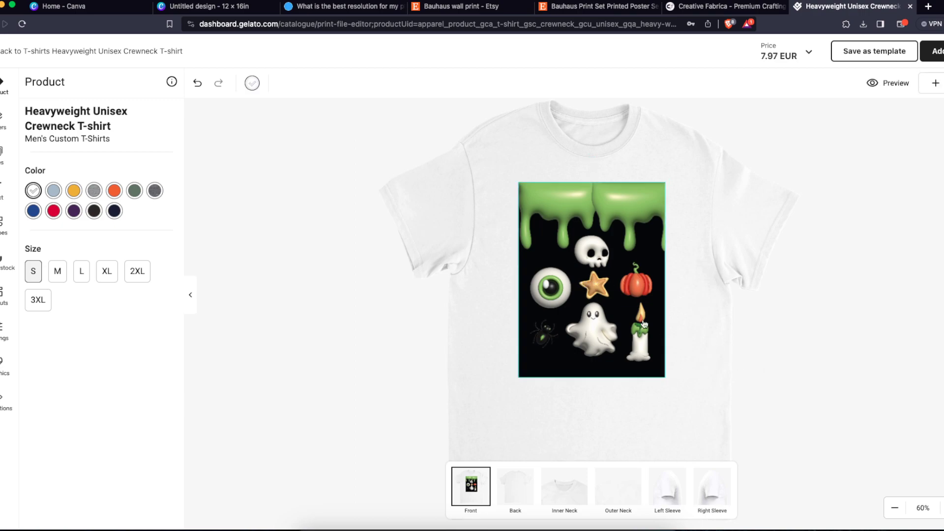
left_click(894, 509)
left_click(895, 509)
left_click(894, 509)
left_click(894, 509)
left_click(939, 511)
left_click(862, 465)
left_click(943, 509)
left_click(943, 509)
left_click(943, 509)
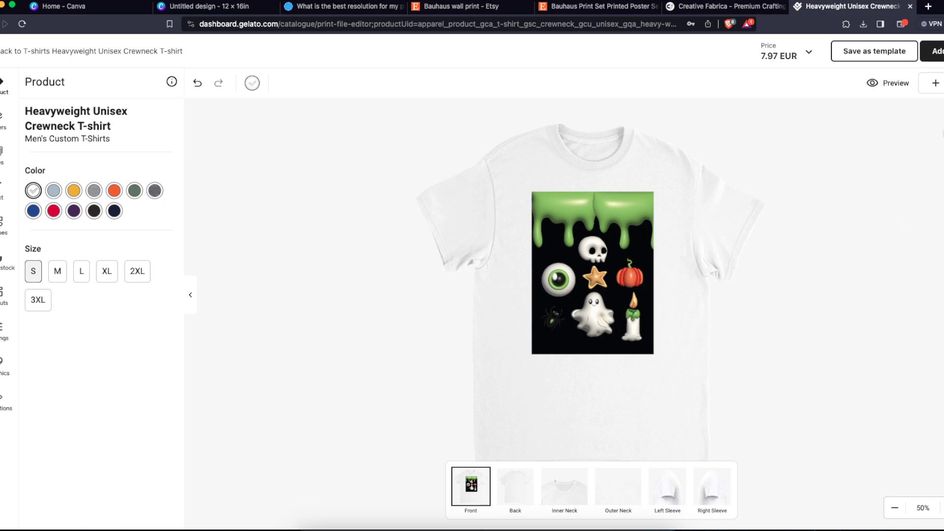
Step: Add the designed T-shirt to the store and continue to its mockup selection
left_click(932, 51)
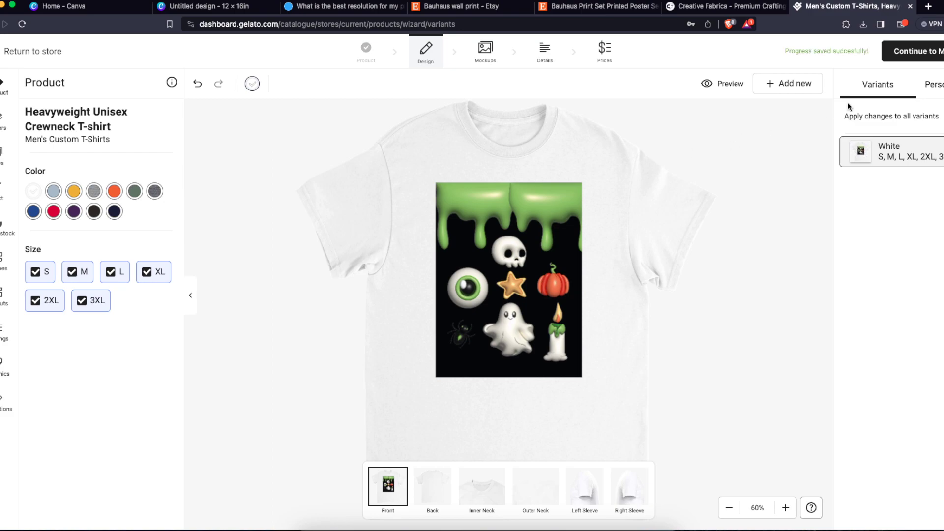
left_click(905, 54)
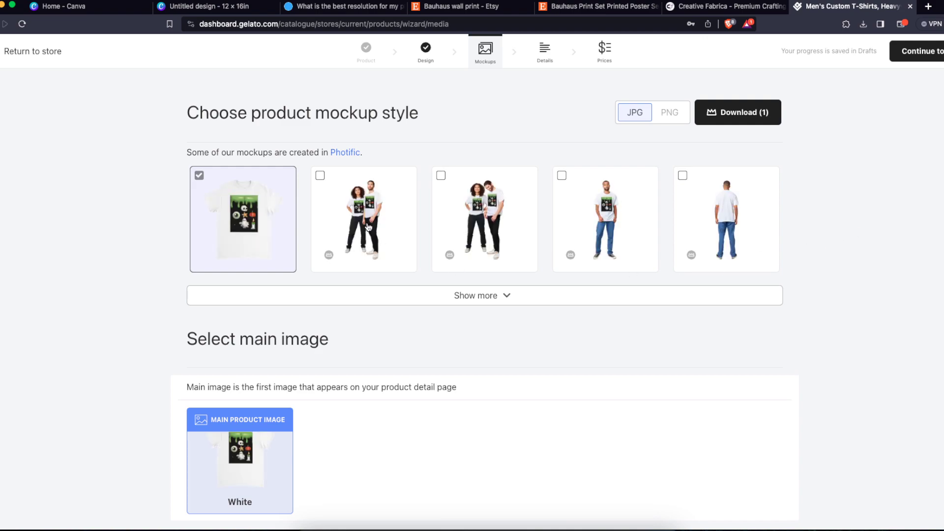
Step: Include the first standing-couple mockup and the close-up front view of the male model among the product mockups
left_click(388, 227)
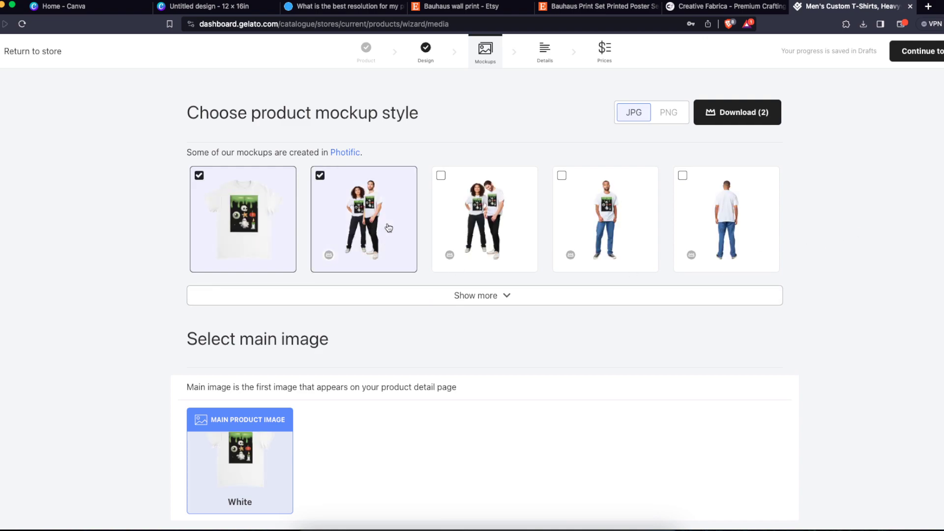
left_click(412, 294)
scroll(541, 290, "down", 4)
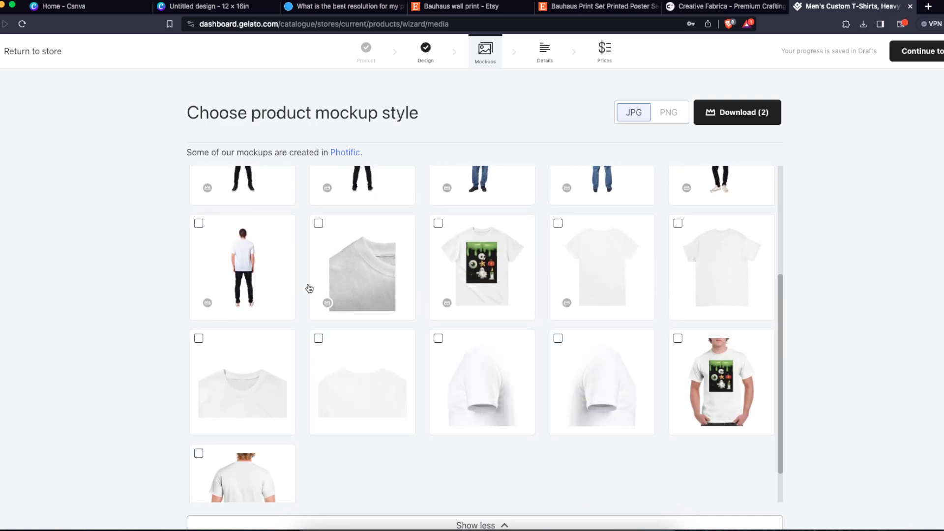
scroll(232, 292, "up", 4)
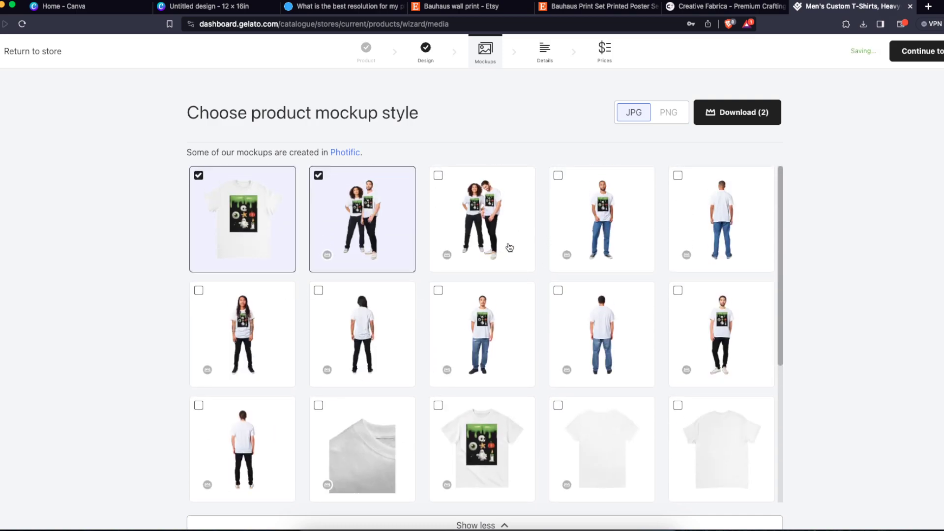
scroll(418, 352, "down", 5)
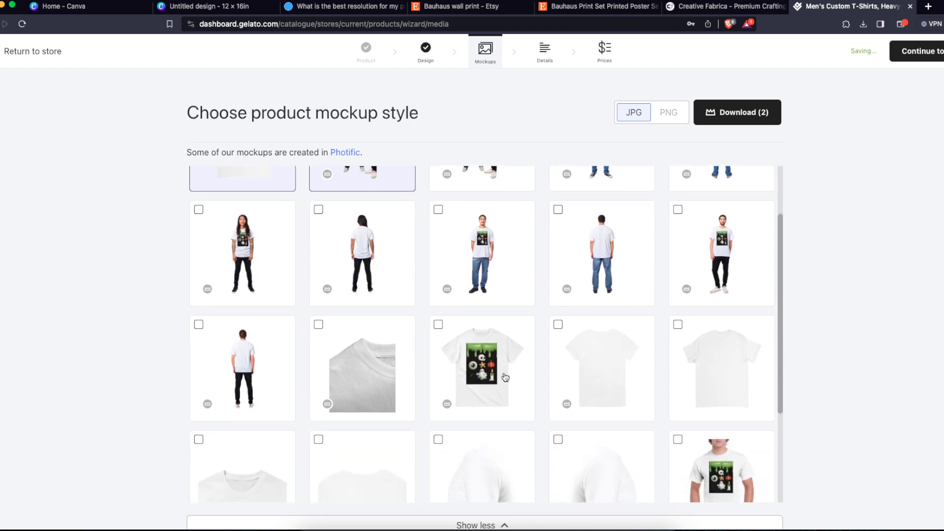
left_click(722, 354)
Step: Set the close-up male model mockup as the main product image and continue to the product details
scroll(568, 428, "down", 10)
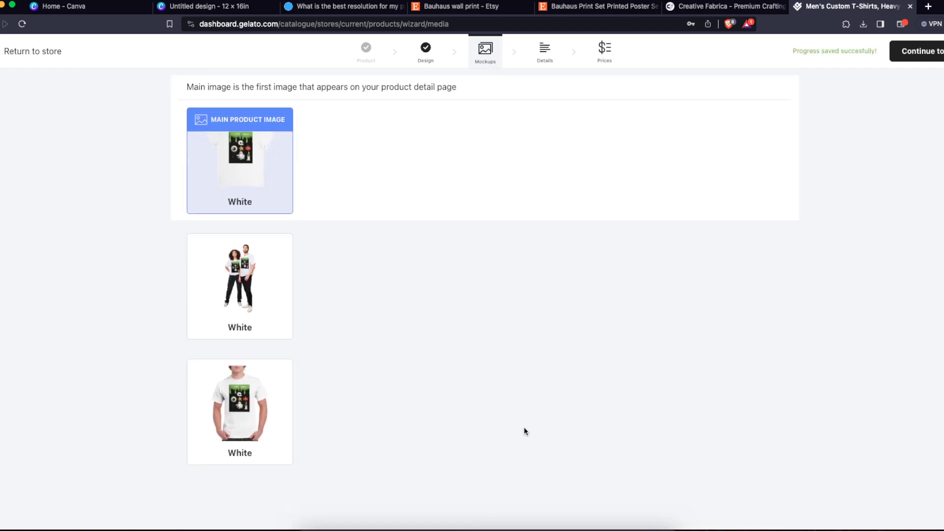
left_click(199, 329)
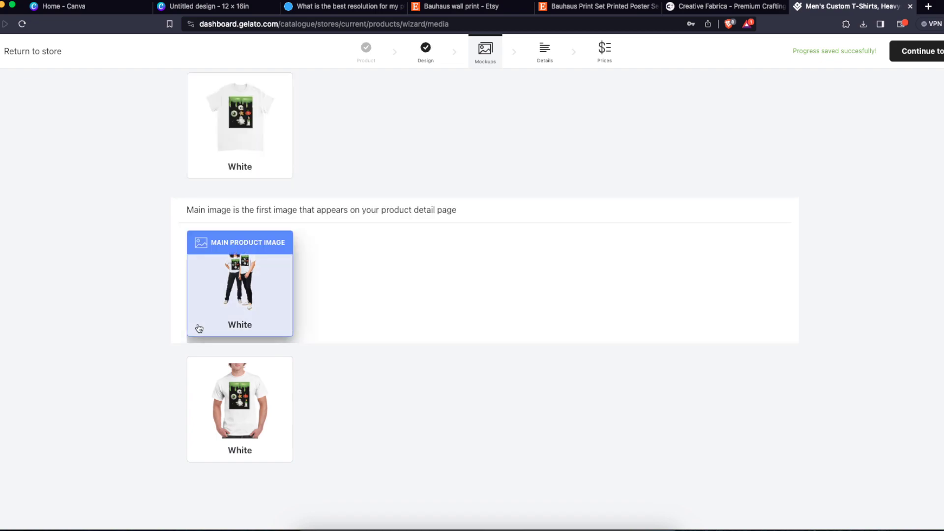
left_click(240, 404)
left_click(244, 274)
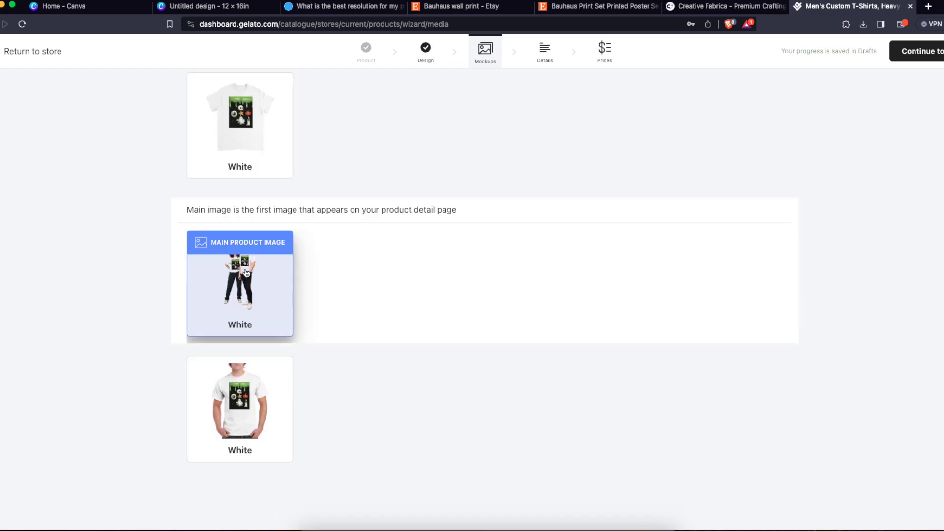
left_click(270, 382)
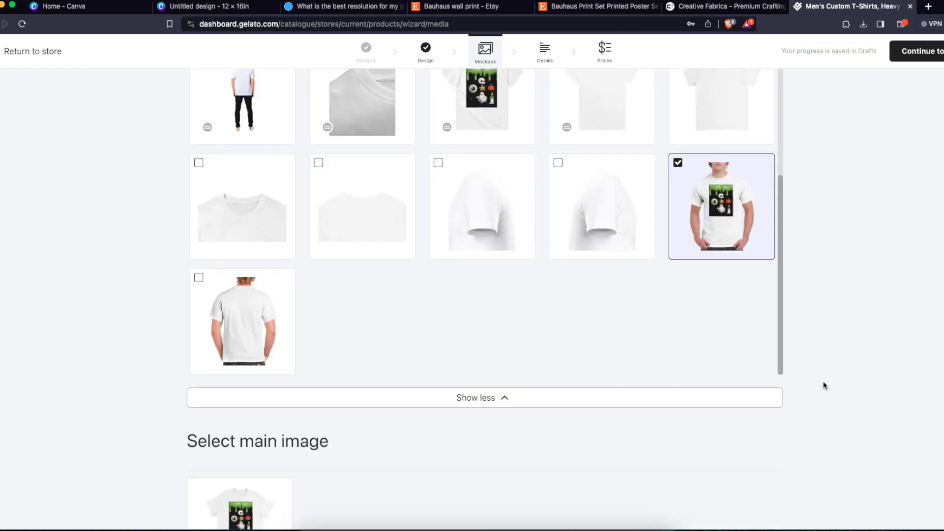
scroll(823, 382, "down", 2)
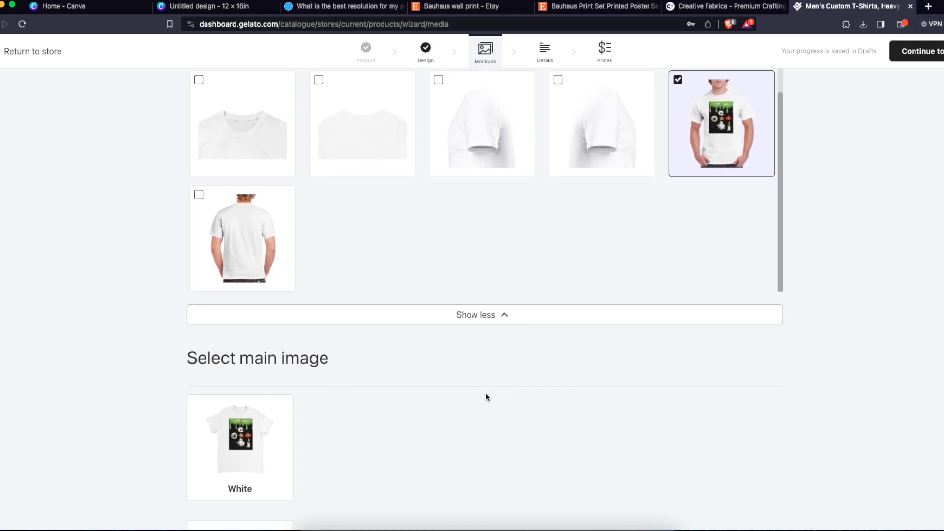
scroll(383, 400, "up", 5)
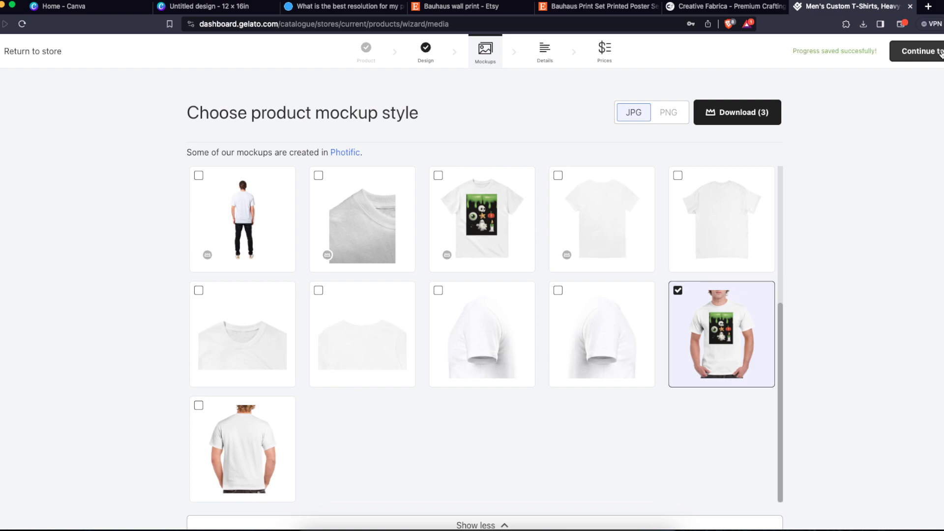
left_click(937, 51)
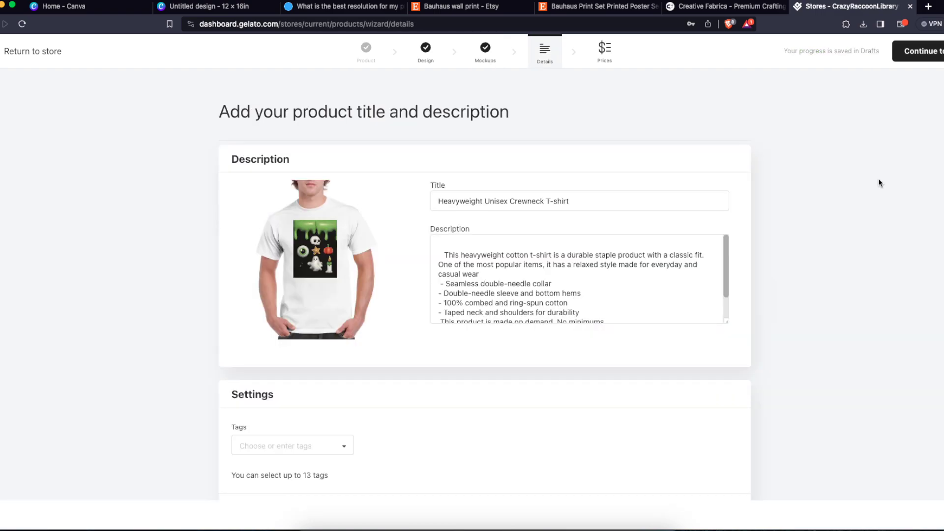
Step: Review the product's title and description, along with its tags, store visibility and free shipping settings
triple_click(517, 200)
left_click(505, 274)
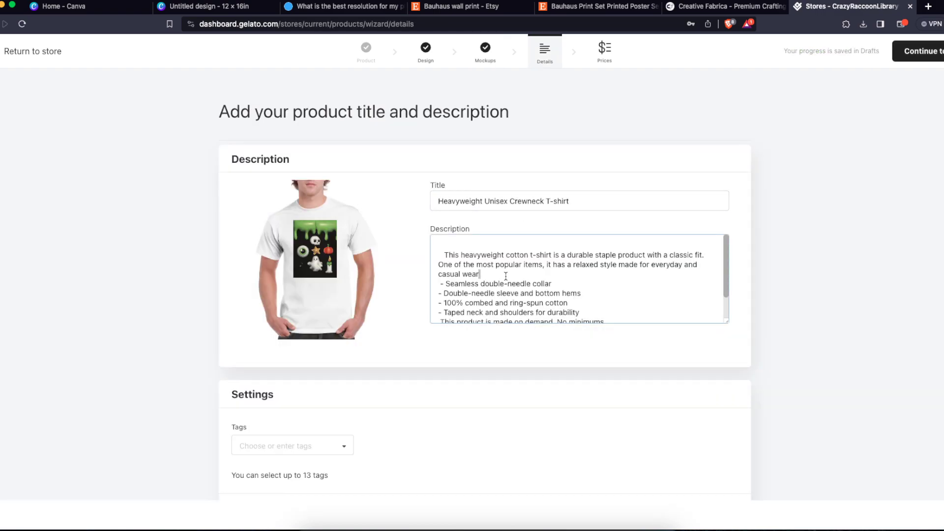
scroll(506, 276, "down", 1)
scroll(323, 453, "down", 2)
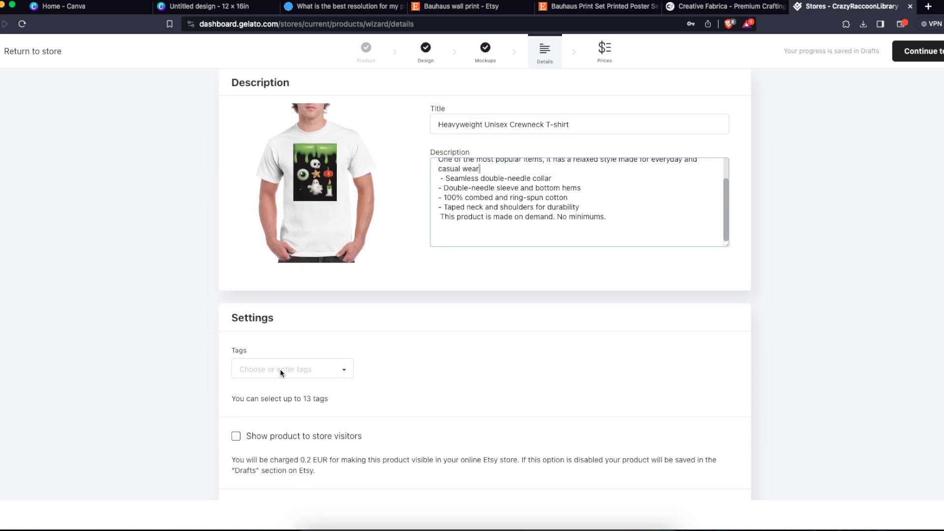
scroll(280, 371, "down", 3)
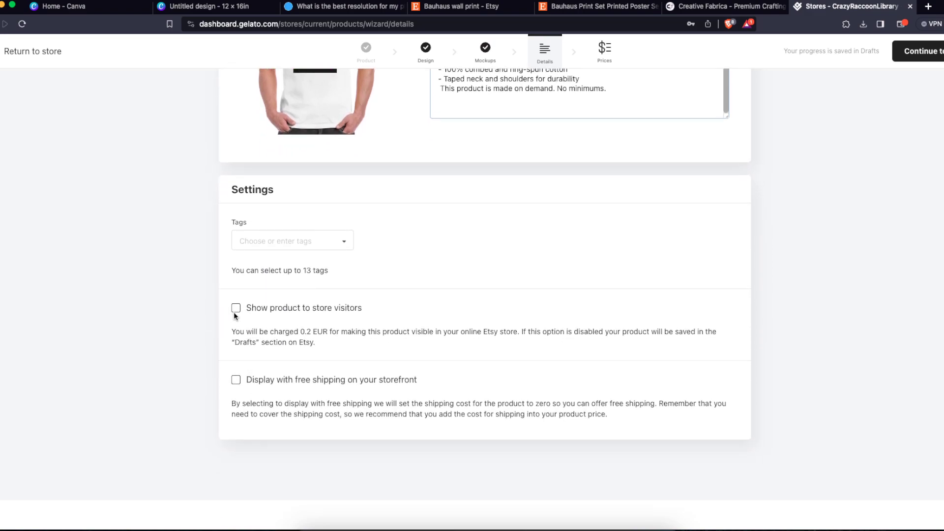
left_click(236, 311)
left_click_drag(256, 384, 429, 376)
left_click(429, 377)
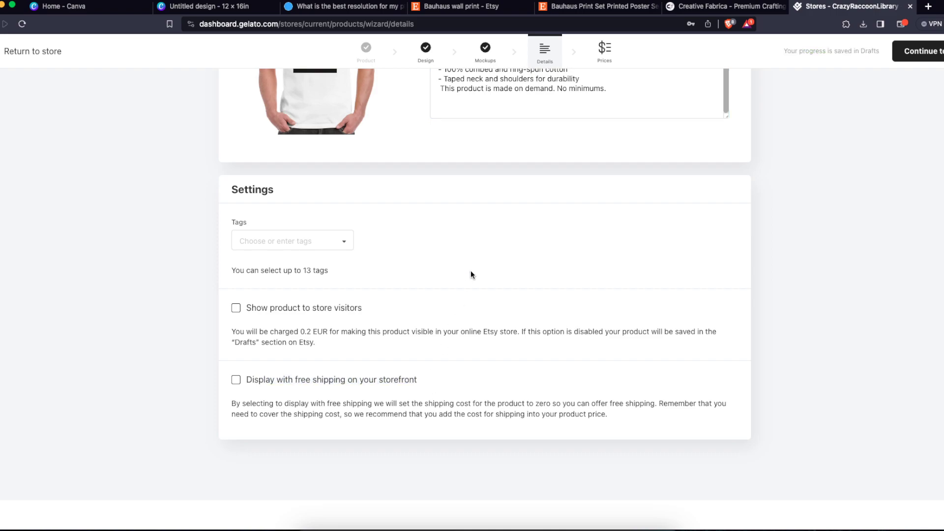
scroll(470, 274, "up", 5)
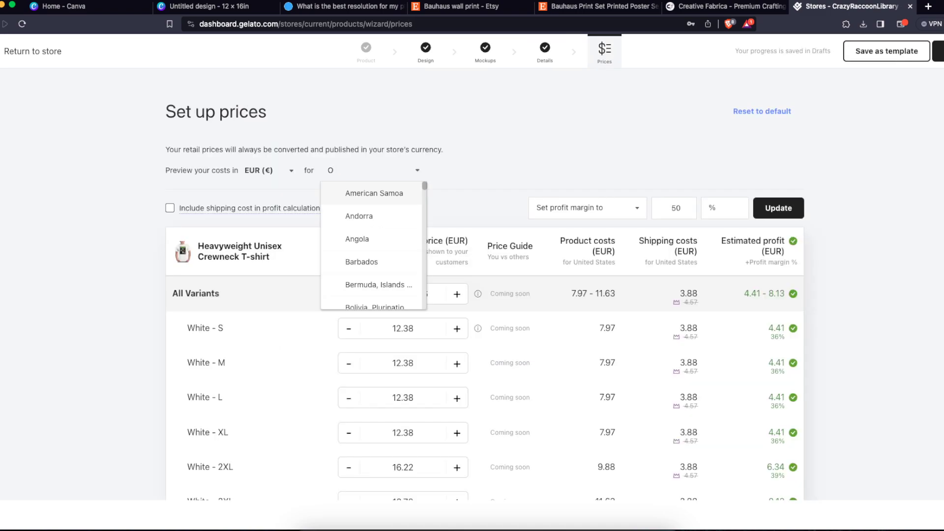
Step: Examine the retail prices, product costs, shipping costs and estimated profit of the T-shirt sizes for the United States
left_click(641, 159)
scroll(898, 285, "down", 3)
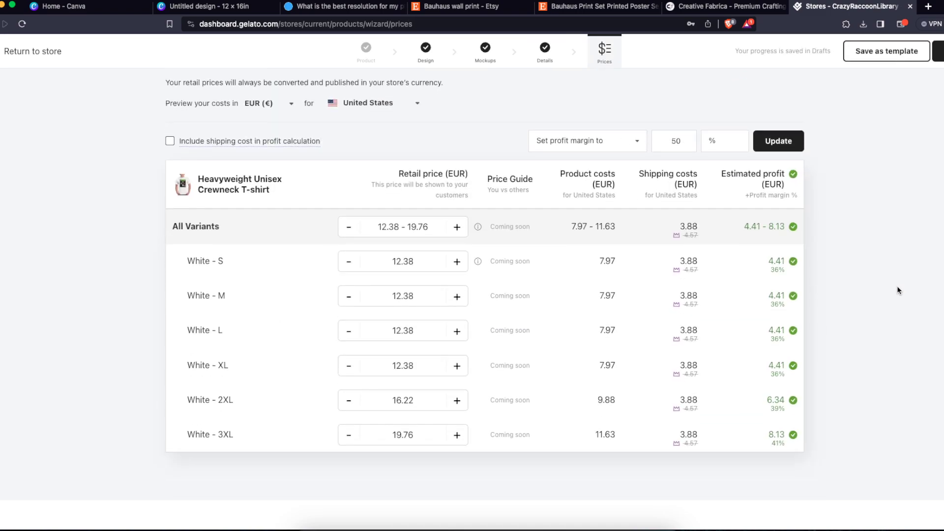
left_click_drag(234, 433, 157, 274)
left_click(158, 275)
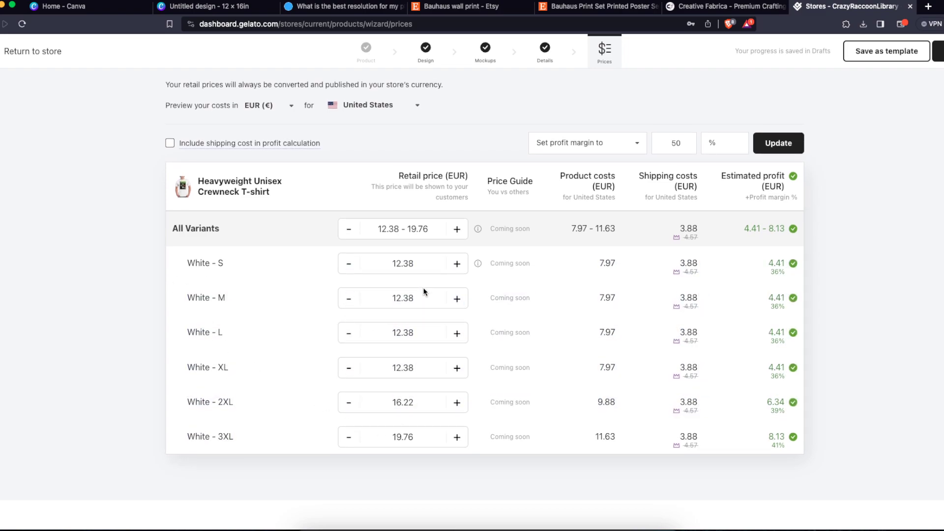
scroll(423, 290, "up", 1)
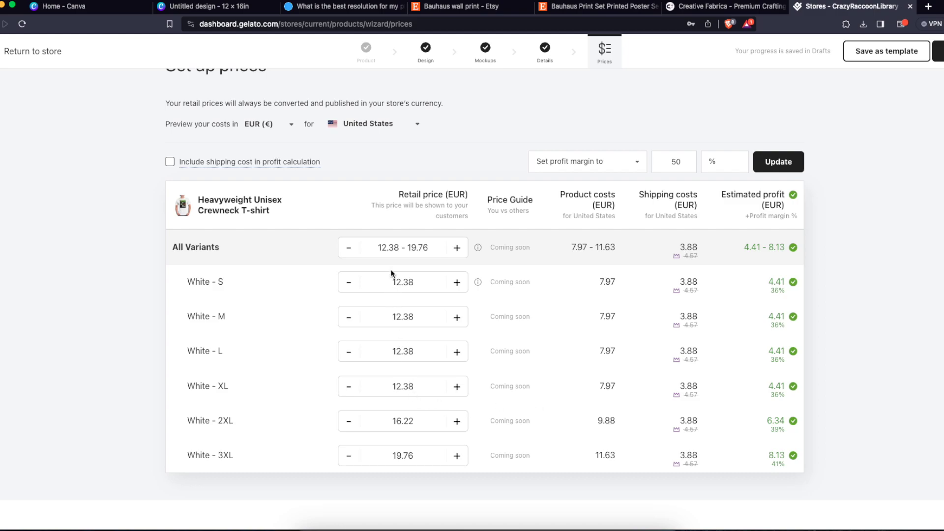
left_click_drag(200, 424, 236, 460)
left_click(236, 461)
left_click_drag(699, 291, 691, 290)
left_click(700, 291)
scroll(760, 259, "up", 1)
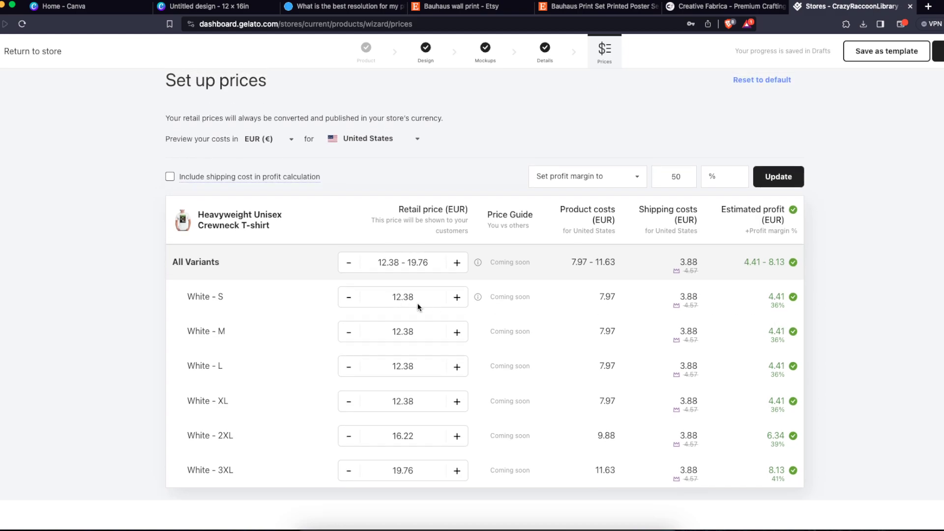
Step: Raise the retail price of the White - S variant by four increments
left_click(458, 297)
left_click(457, 297)
left_click(457, 297)
left_click(457, 298)
Step: Set the retail price of all T-shirt variants to 25.76 EUR
left_click(456, 262)
left_click(457, 262)
left_click(457, 263)
left_click(456, 263)
left_click(457, 262)
left_click(457, 263)
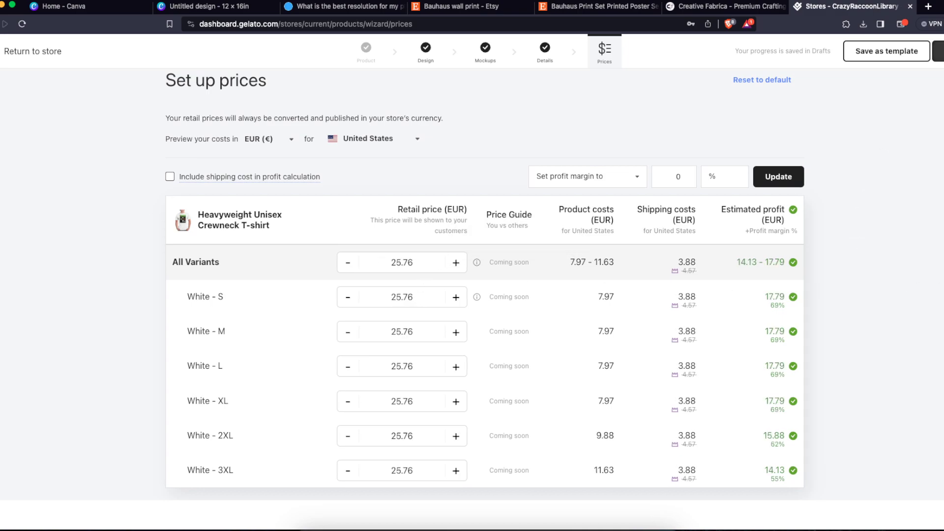
scroll(723, 226, "up", 1)
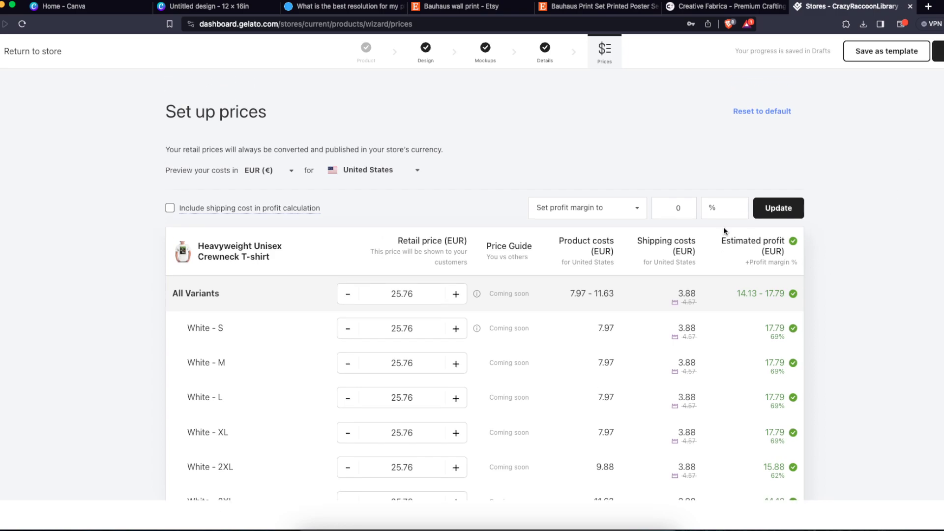
Step: Leave the price setup and return to the store
left_click(61, 56)
left_click_drag(335, 94, 510, 95)
left_click(512, 100)
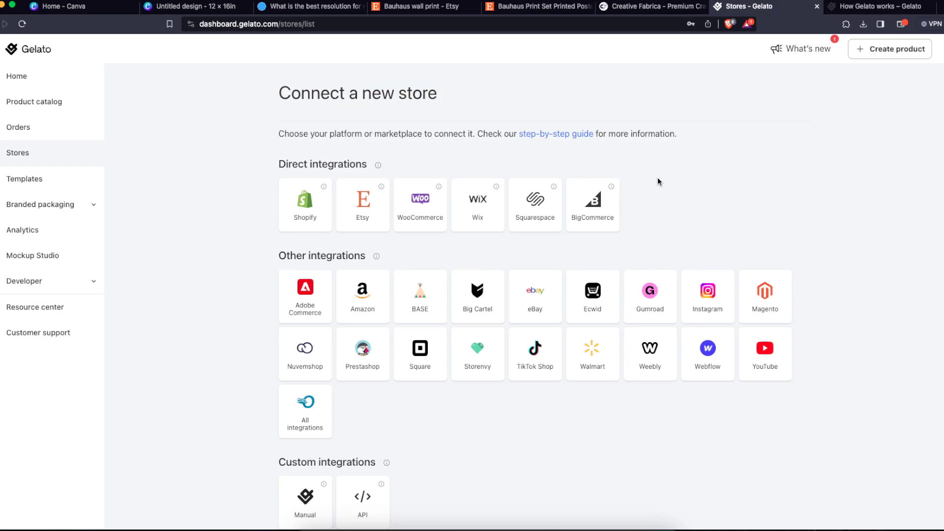
Step: Examine the direct, other and custom integrations offered for connecting a new store
scroll(657, 182, "down", 3)
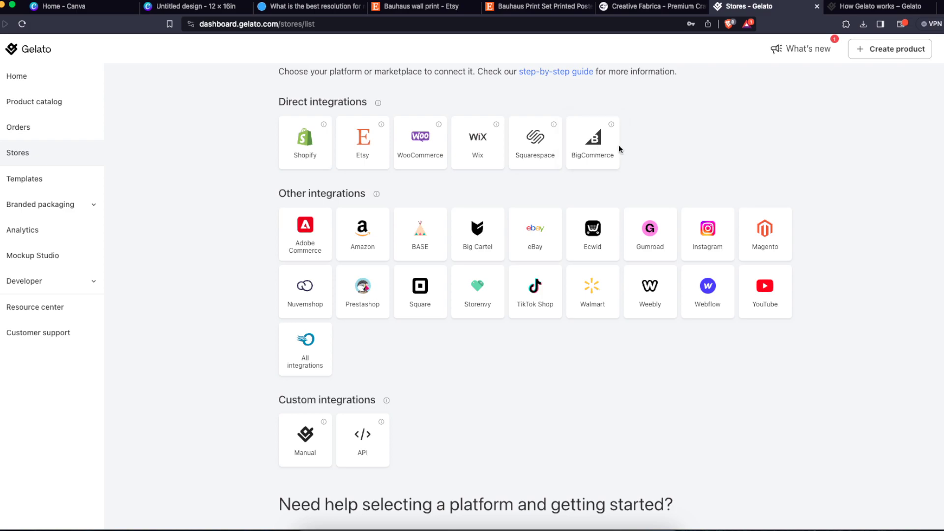
mouse_move(380, 194)
mouse_move(380, 104)
left_click_drag(274, 101, 679, 156)
left_click(679, 157)
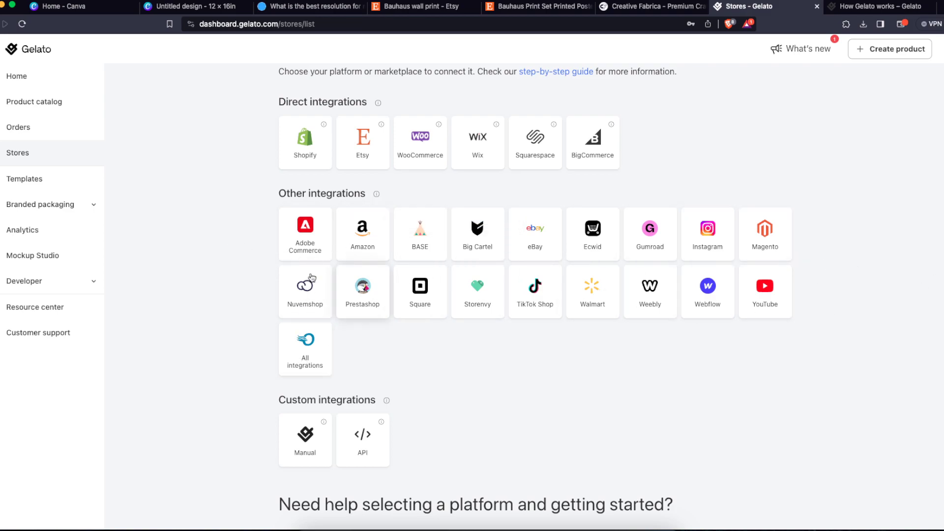
scroll(632, 359, "down", 3)
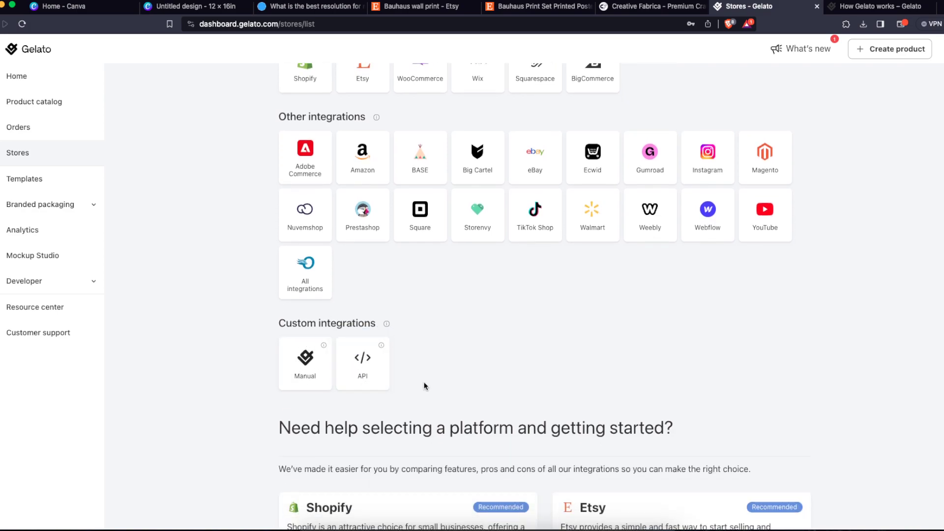
scroll(425, 386, "up", 4)
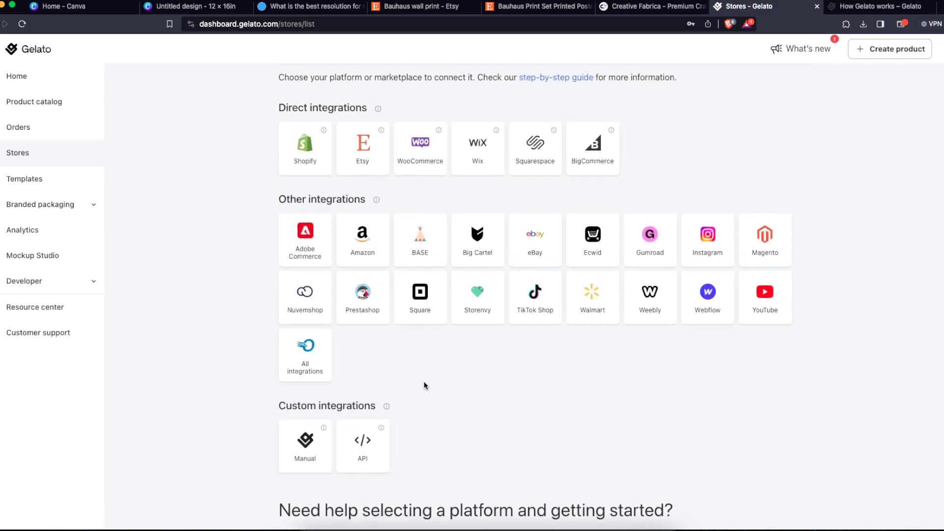
scroll(441, 397, "down", 1)
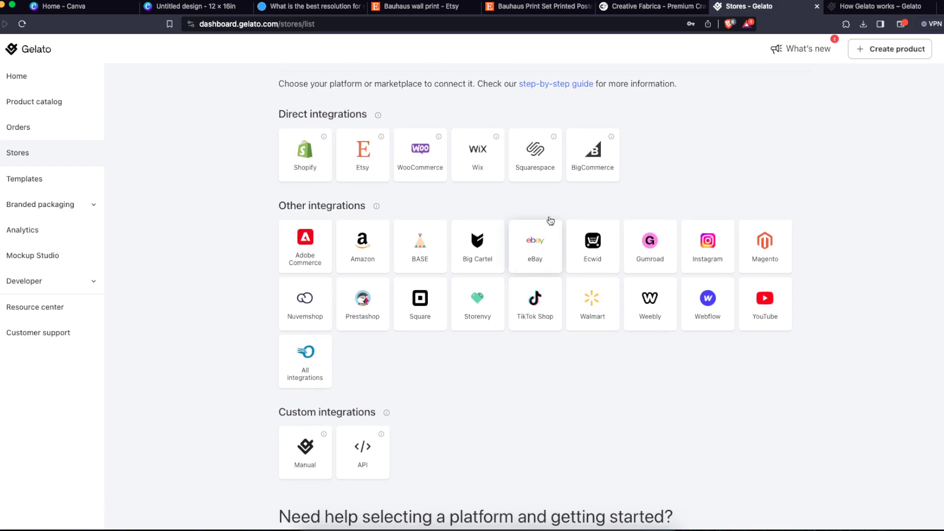